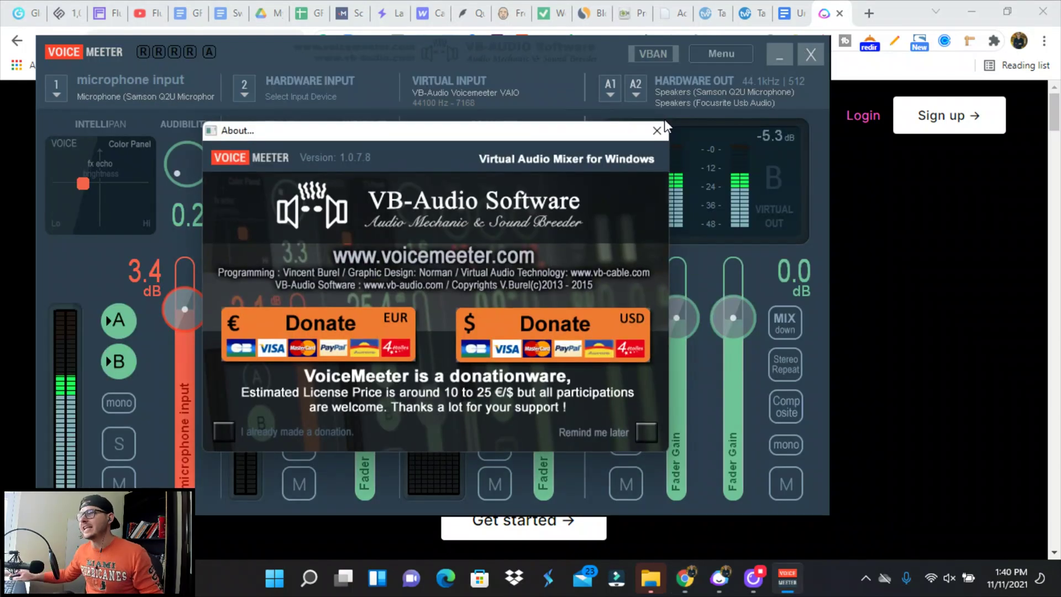
# Close the VoiceMeeter About window, glance at the Tailwind Create tab, and return to jarvis.ai
pyautogui.click(810, 53)
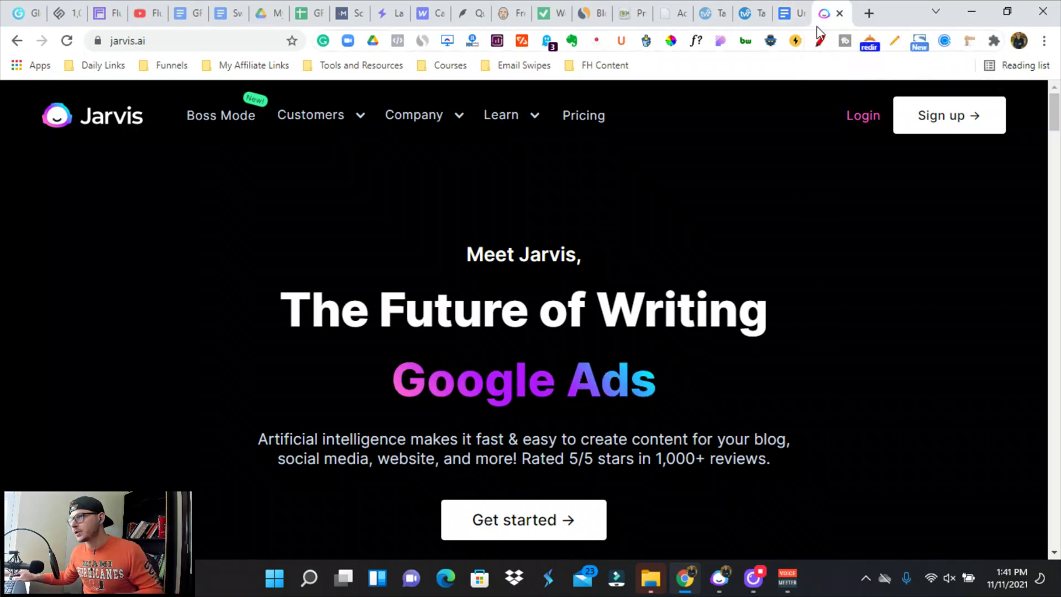
pyautogui.click(707, 16)
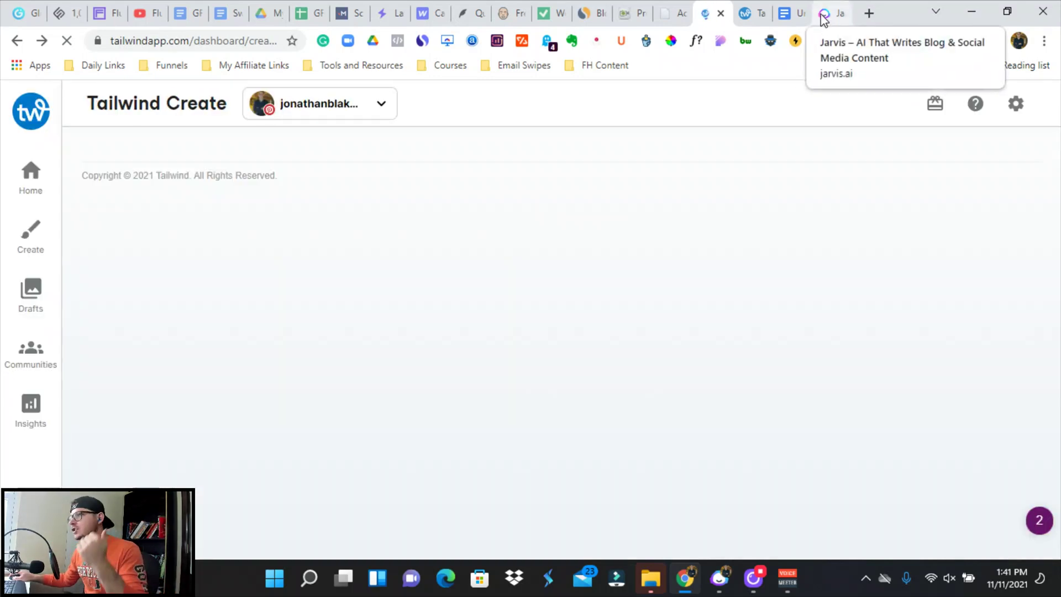
pyautogui.click(825, 19)
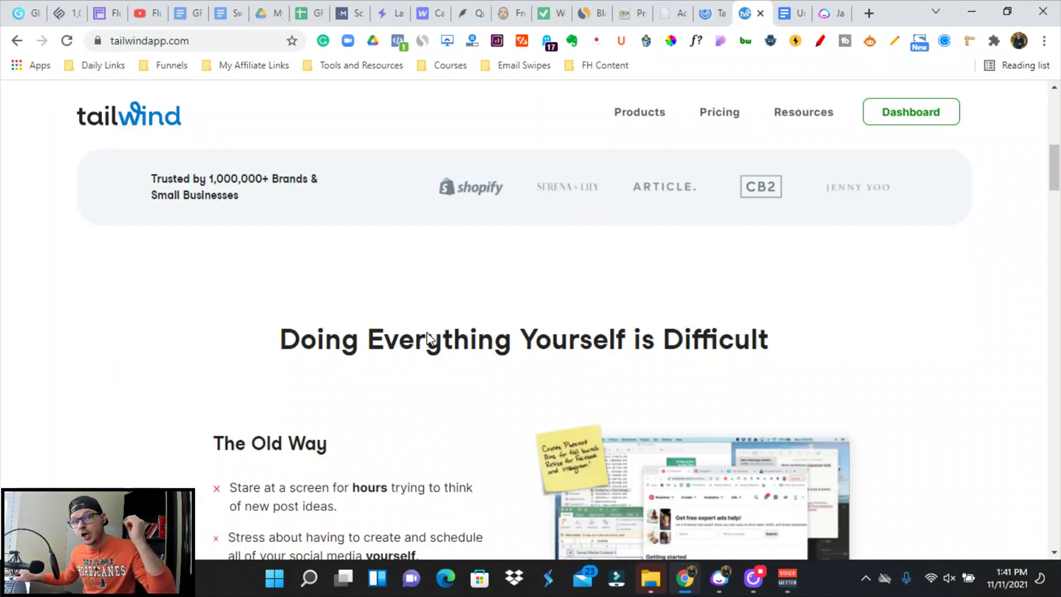
pyautogui.scroll(-10, 456, 312)
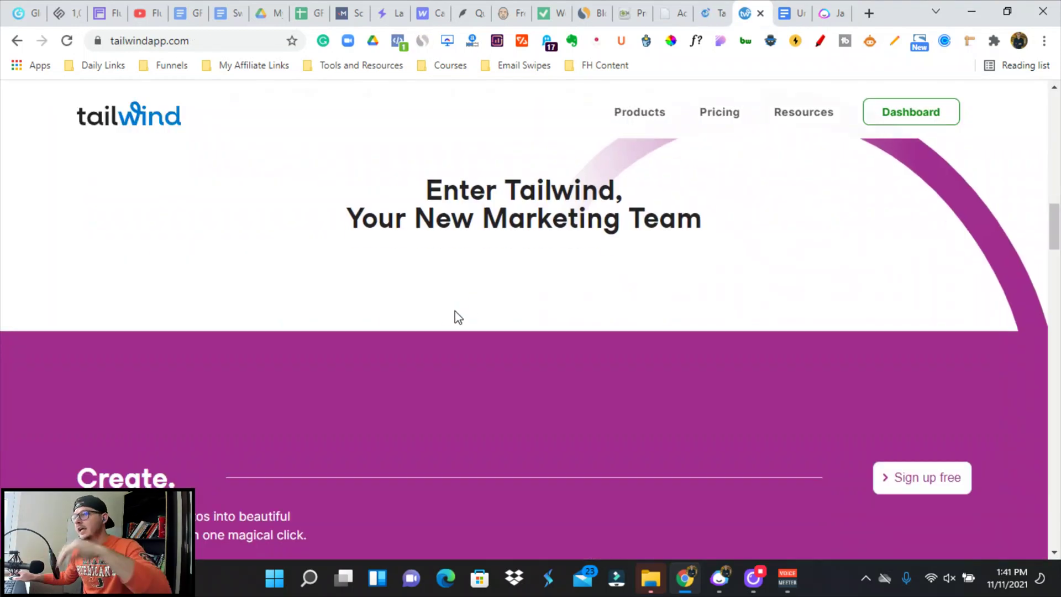
pyautogui.scroll(-10, 426, 345)
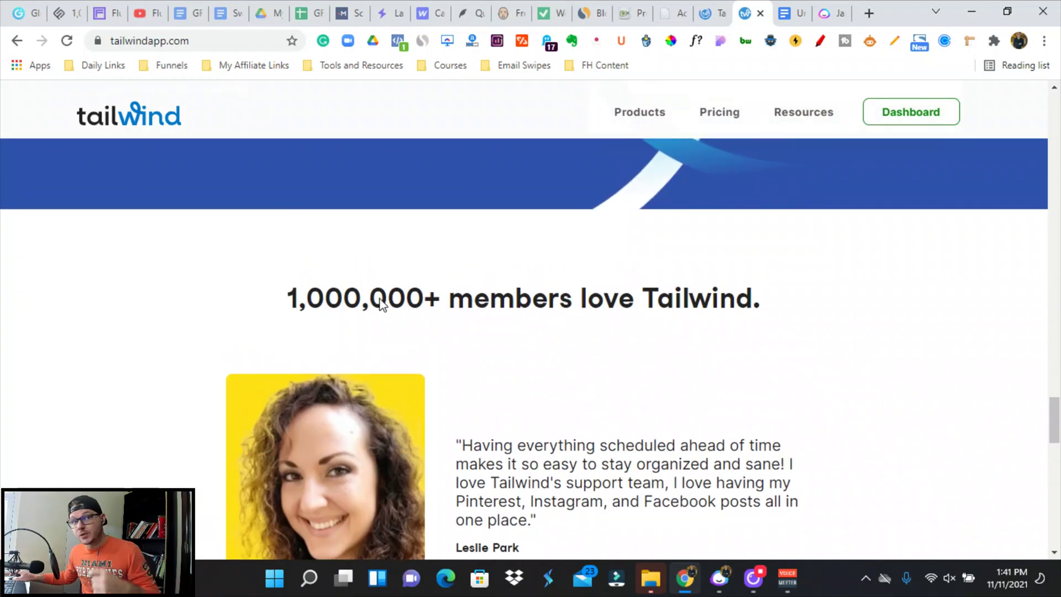
pyautogui.scroll(-6, 395, 323)
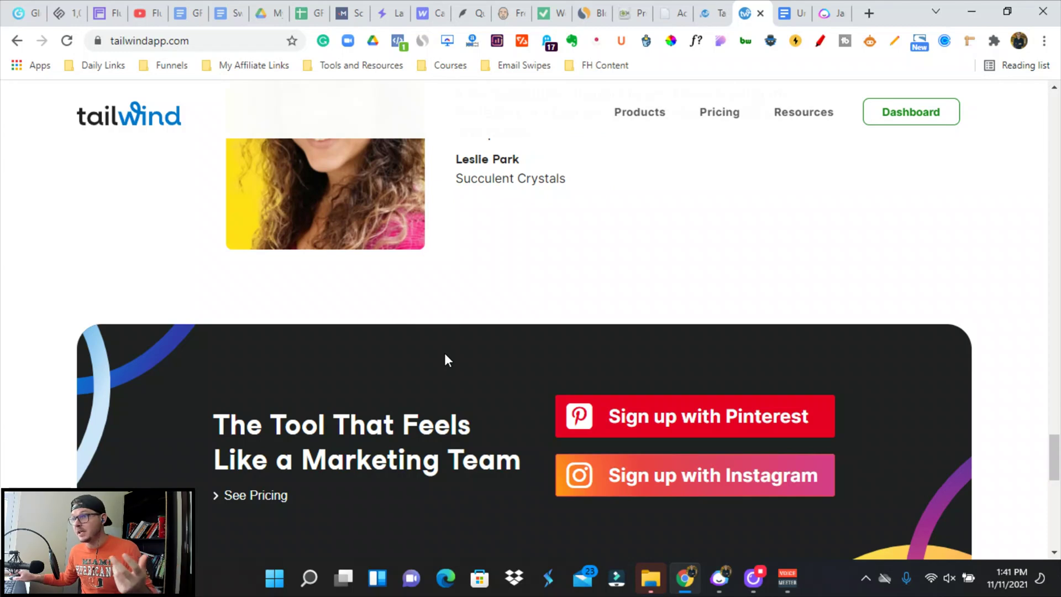
pyautogui.scroll(-8, 452, 339)
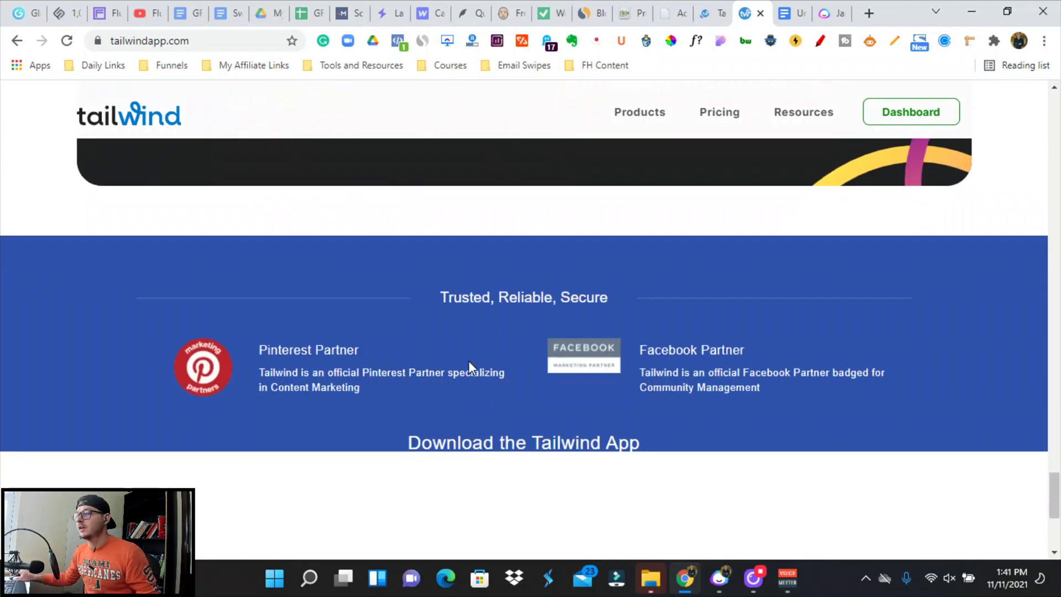
pyautogui.hotkey('ctrl', 'Tab')
pyautogui.hotkey('ctrl', 'Tab')
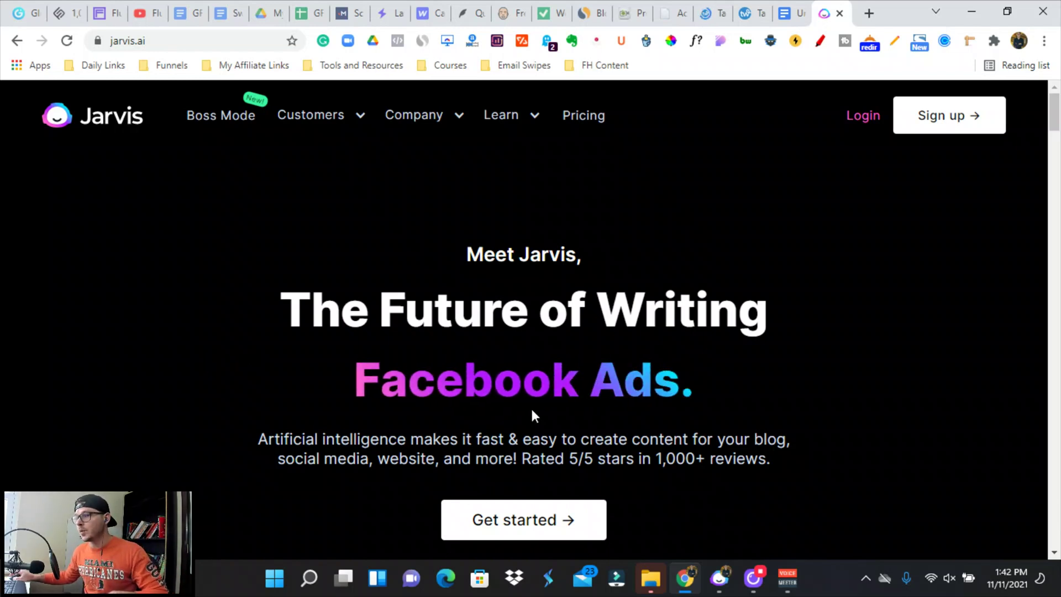
# Open the Pinterest Pin Title & Description template from Jarvis's Templates list
pyautogui.scroll(-1, 530, 408)
pyautogui.scroll(1, 524, 310)
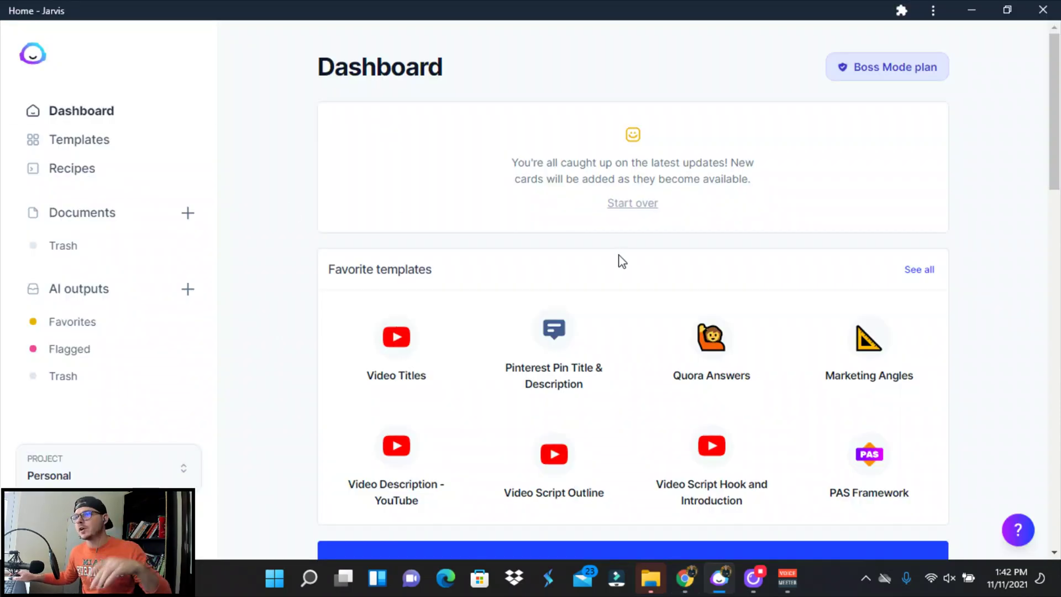
pyautogui.scroll(-3, 500, 375)
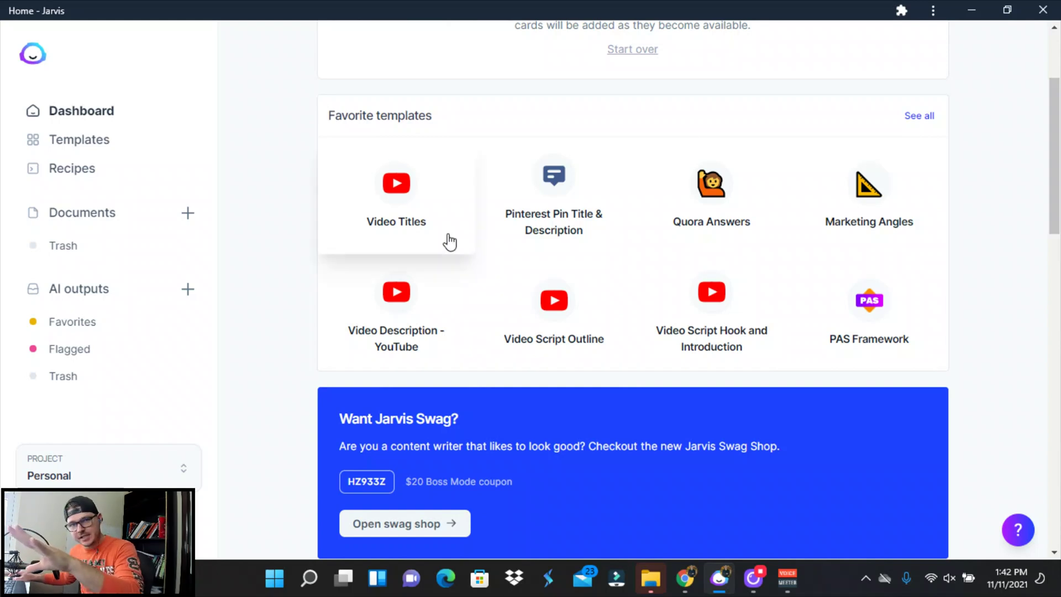
pyautogui.scroll(-8, 343, 387)
pyautogui.scroll(10, 337, 381)
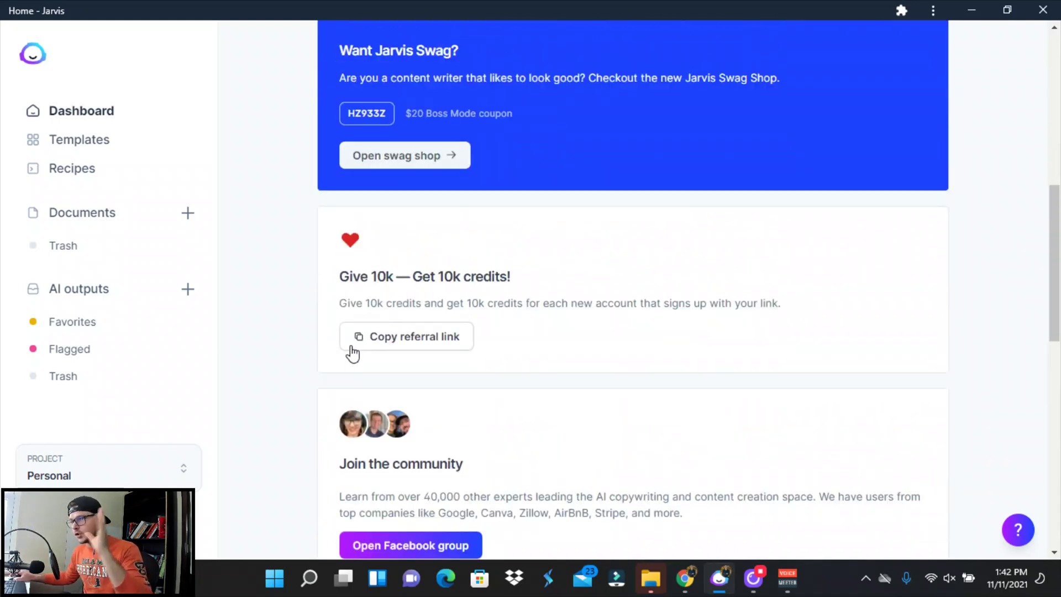
pyautogui.click(66, 145)
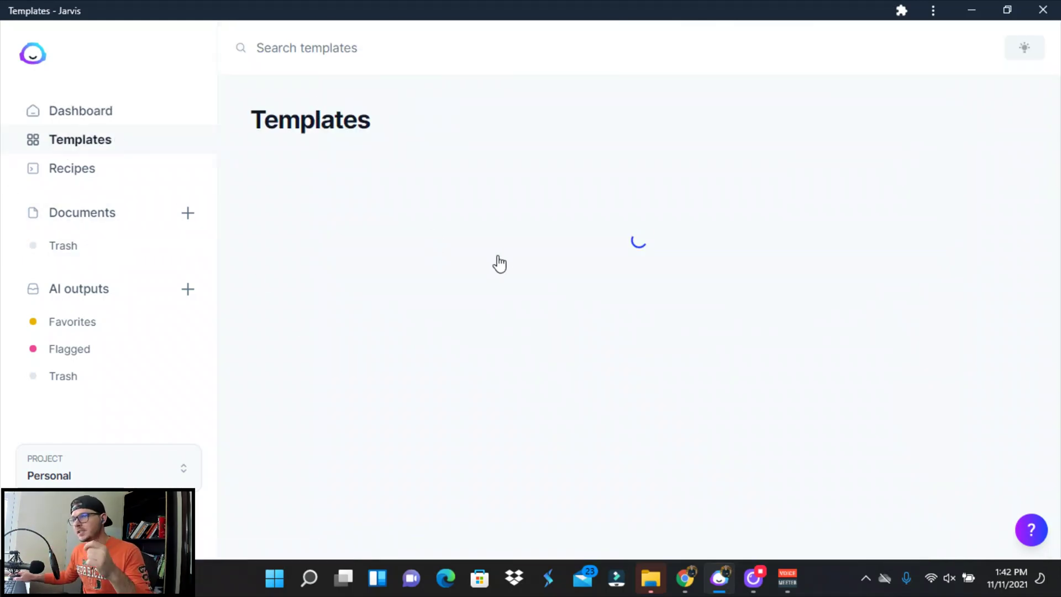
pyautogui.scroll(-20, 439, 386)
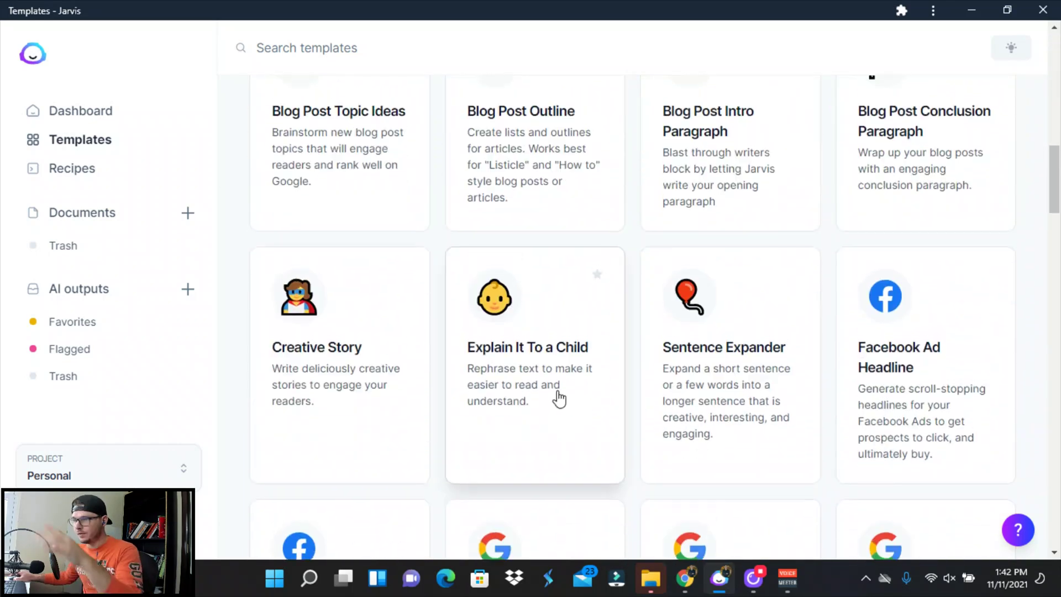
pyautogui.scroll(-15, 542, 397)
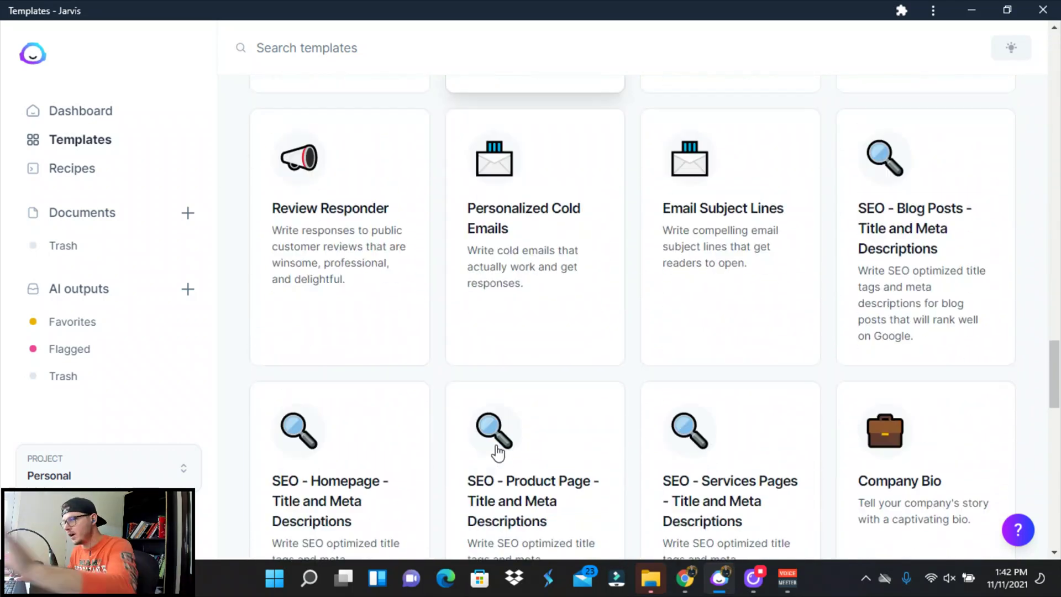
pyautogui.scroll(20, 499, 439)
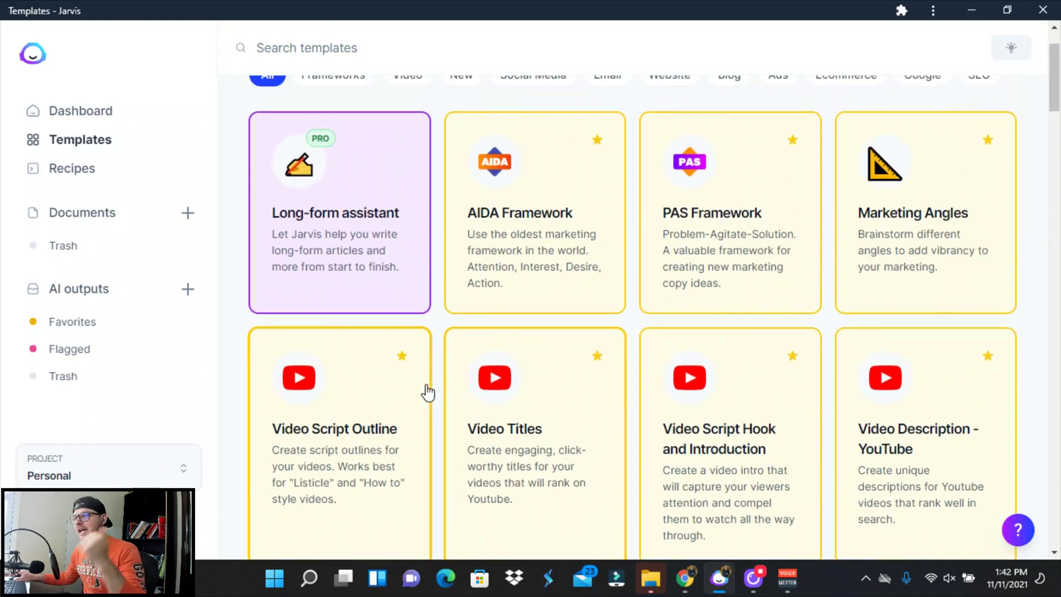
pyautogui.scroll(-5, 429, 390)
pyautogui.scroll(4, 430, 399)
pyautogui.scroll(-5, 469, 315)
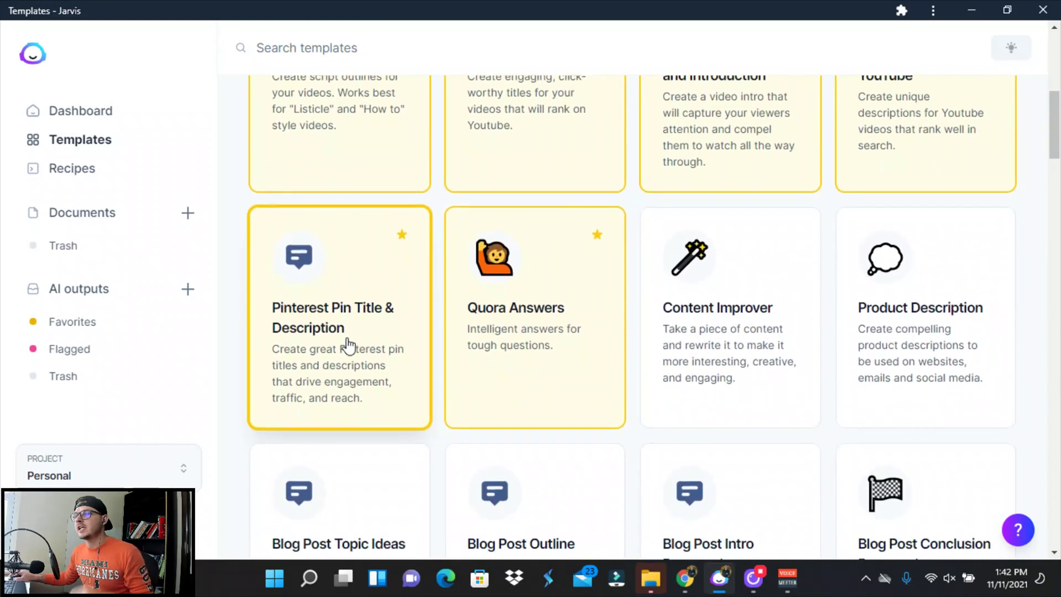
pyautogui.click(343, 322)
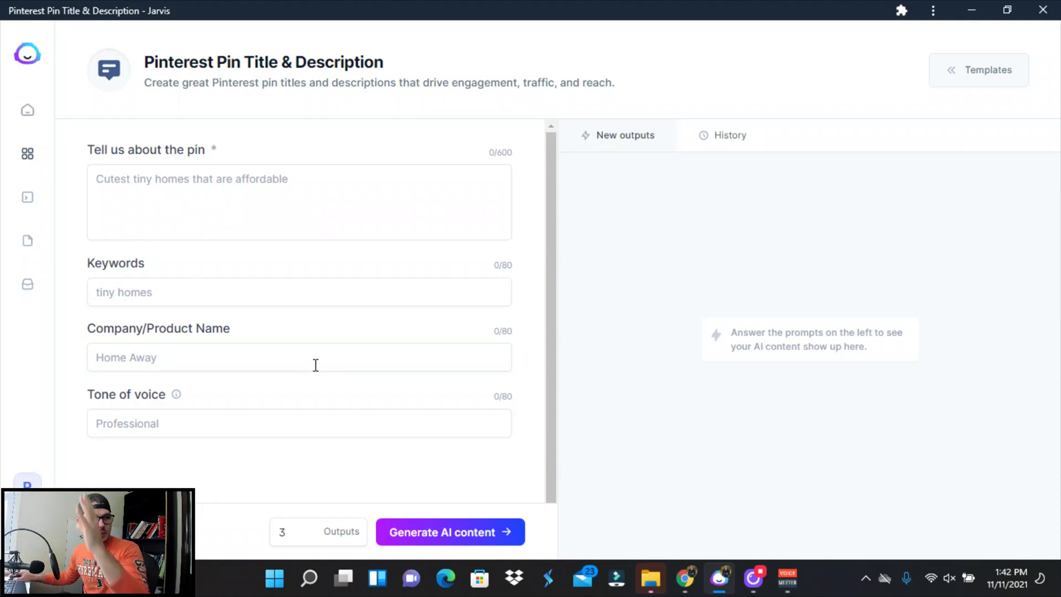
# Dismiss the Tailwind Create tour tips and search stock photos for 'dog'
pyautogui.hotkey('alt', 'Tab')
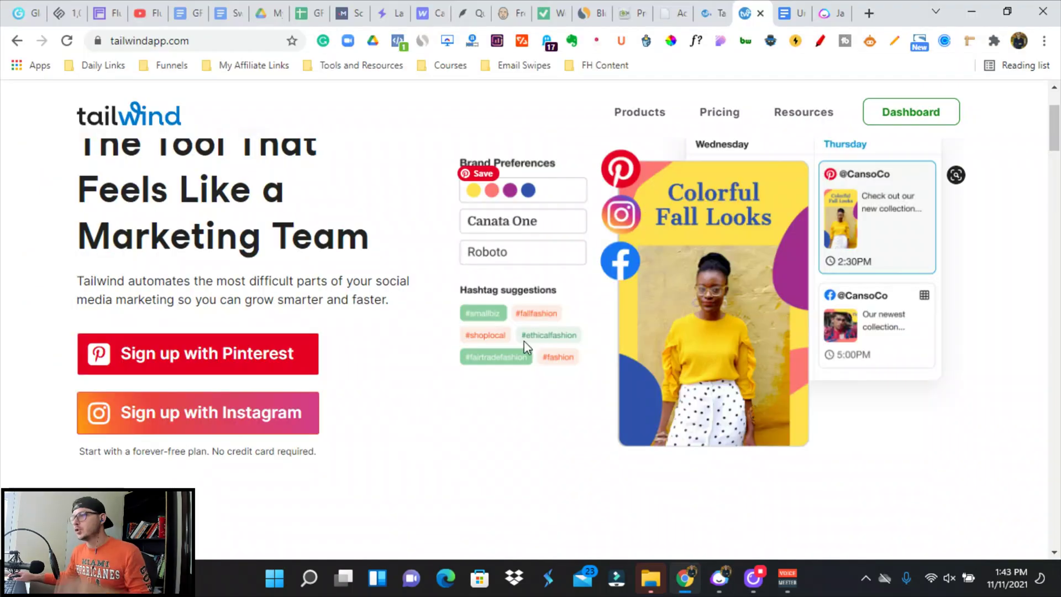
pyautogui.click(710, 13)
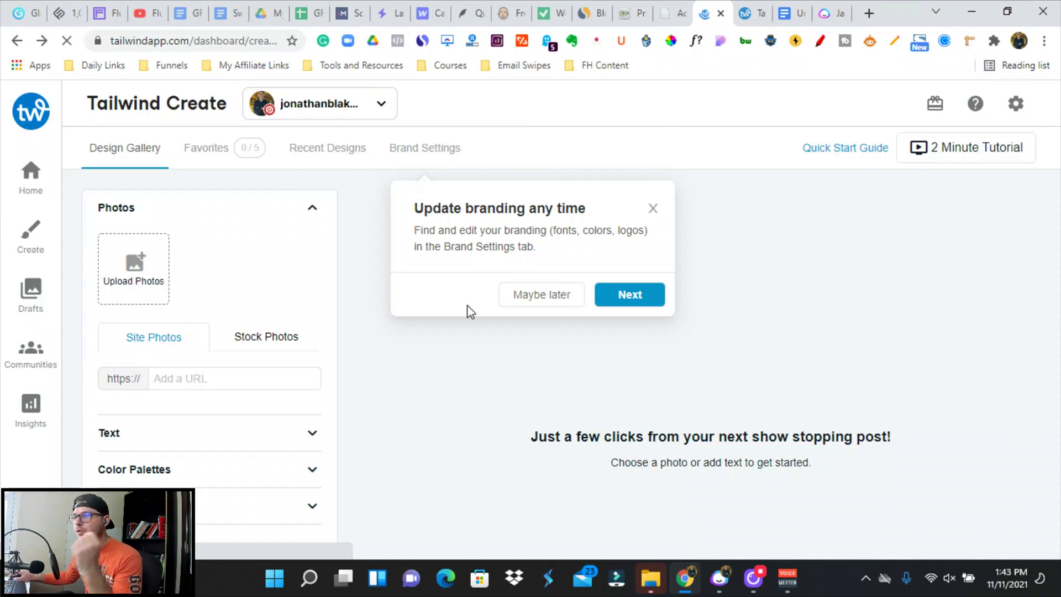
pyautogui.click(653, 208)
pyautogui.click(267, 340)
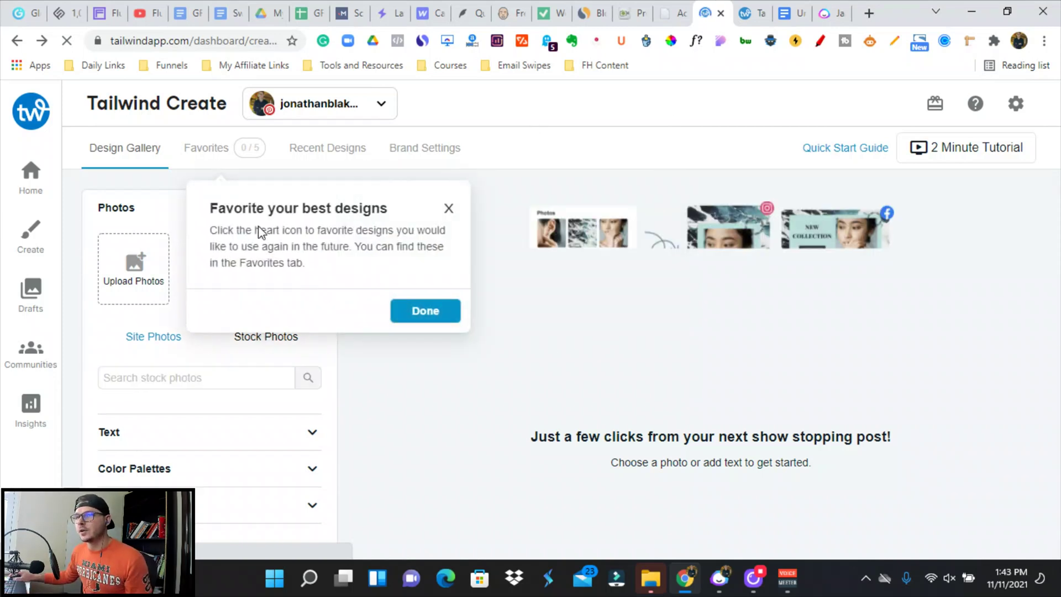
pyautogui.click(424, 311)
pyautogui.click(181, 379)
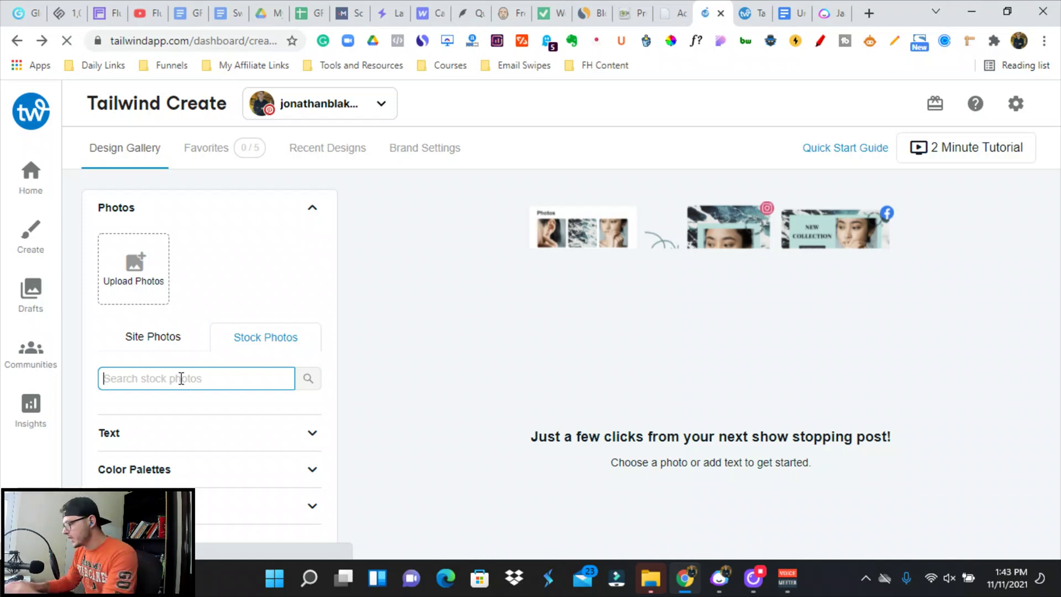
pyautogui.write('dog')
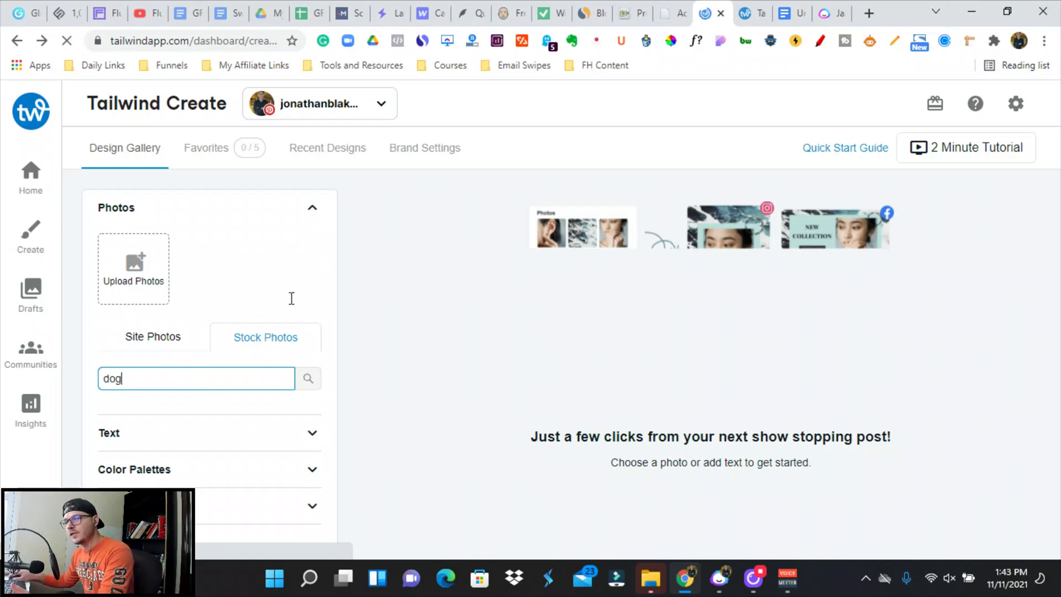
pyautogui.click(308, 379)
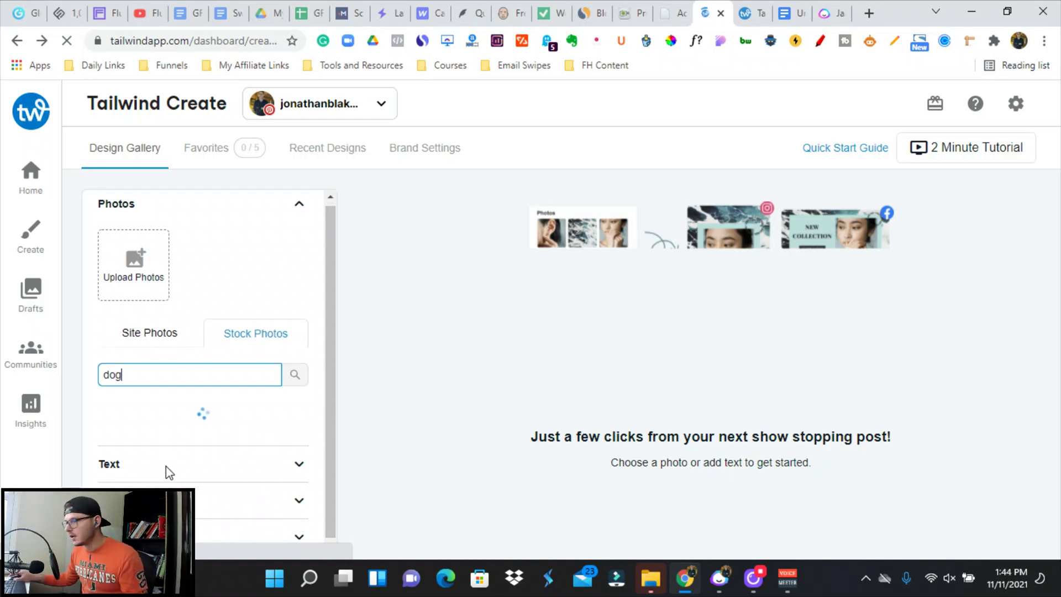
# Scroll through the Pins gallery to review the dog-photo pin designs
pyautogui.scroll(-1, 166, 365)
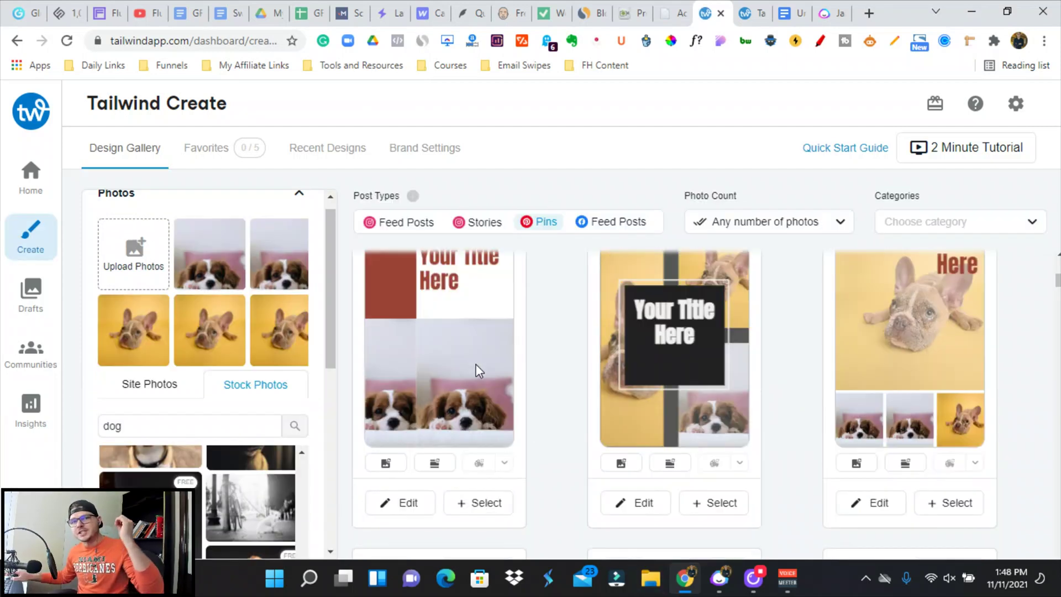
pyautogui.scroll(6, 486, 337)
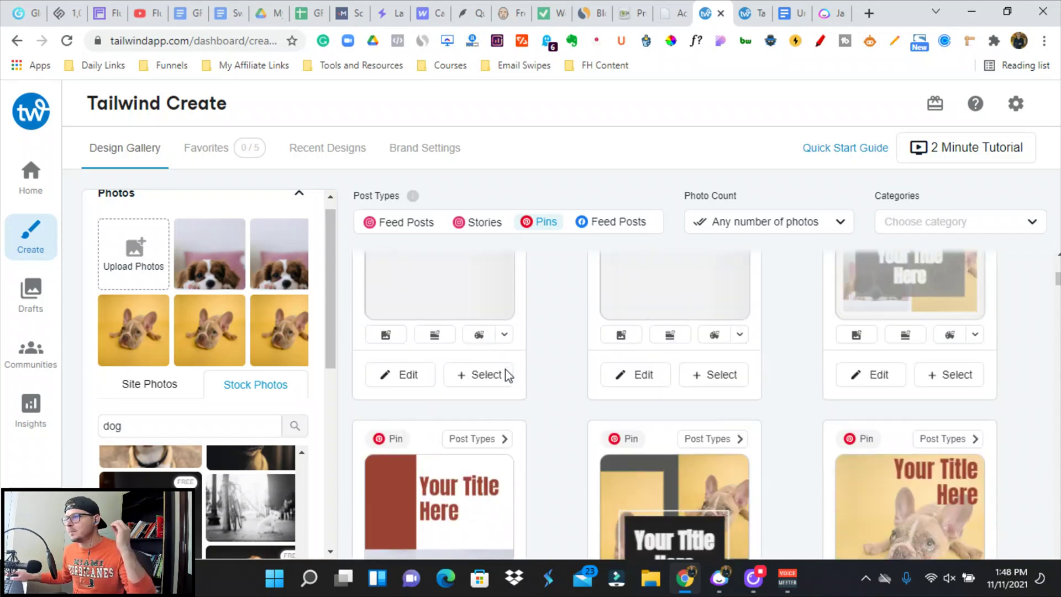
pyautogui.scroll(3, 539, 373)
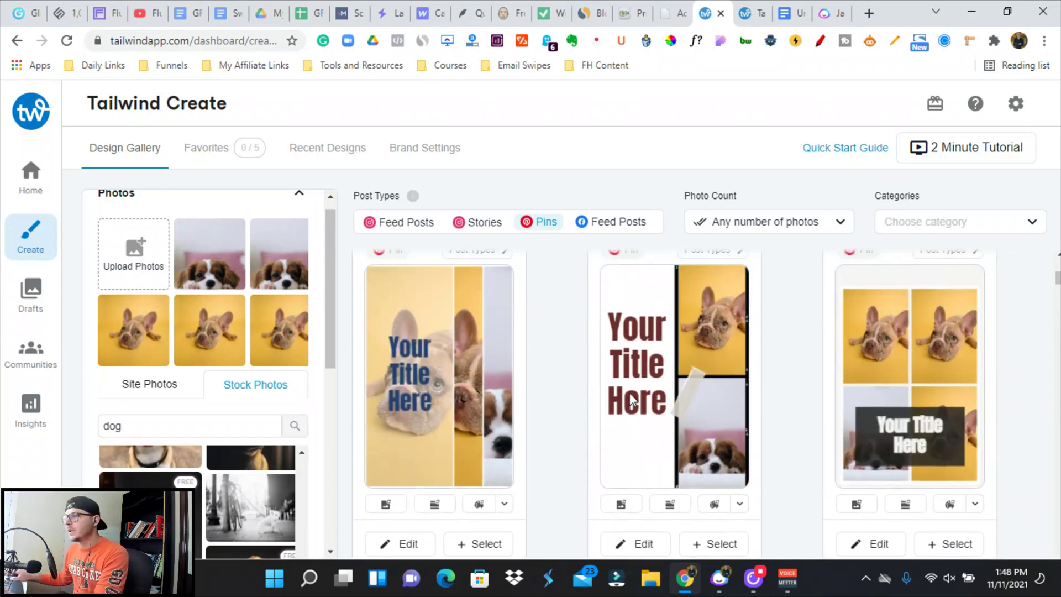
pyautogui.scroll(5, 582, 333)
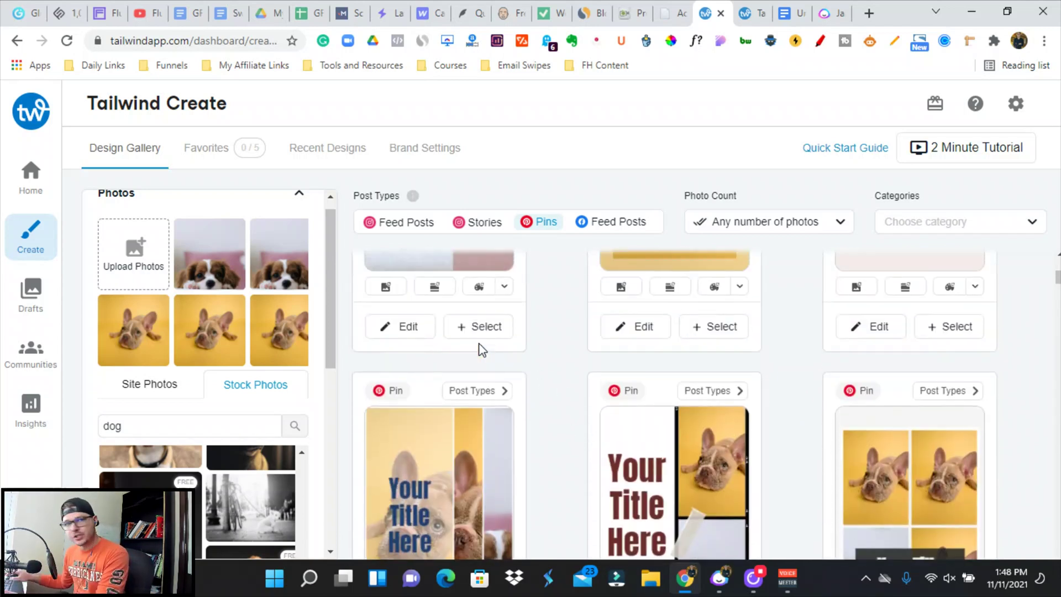
pyautogui.scroll(-5, 294, 458)
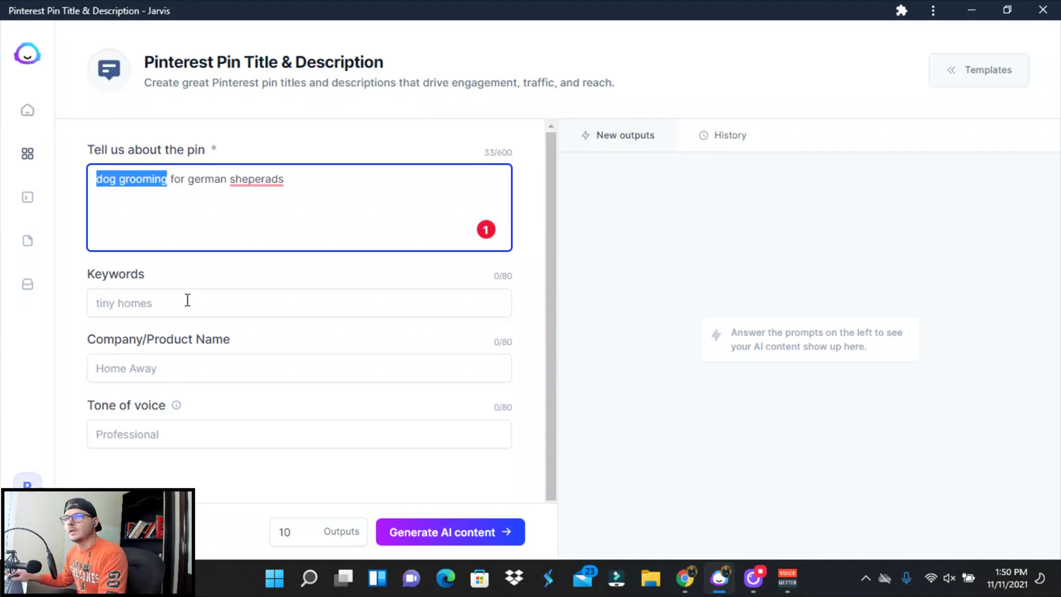
# Enter 'dog grooming' as the pin topic and generate pin titles and descriptions
pyautogui.click(179, 304)
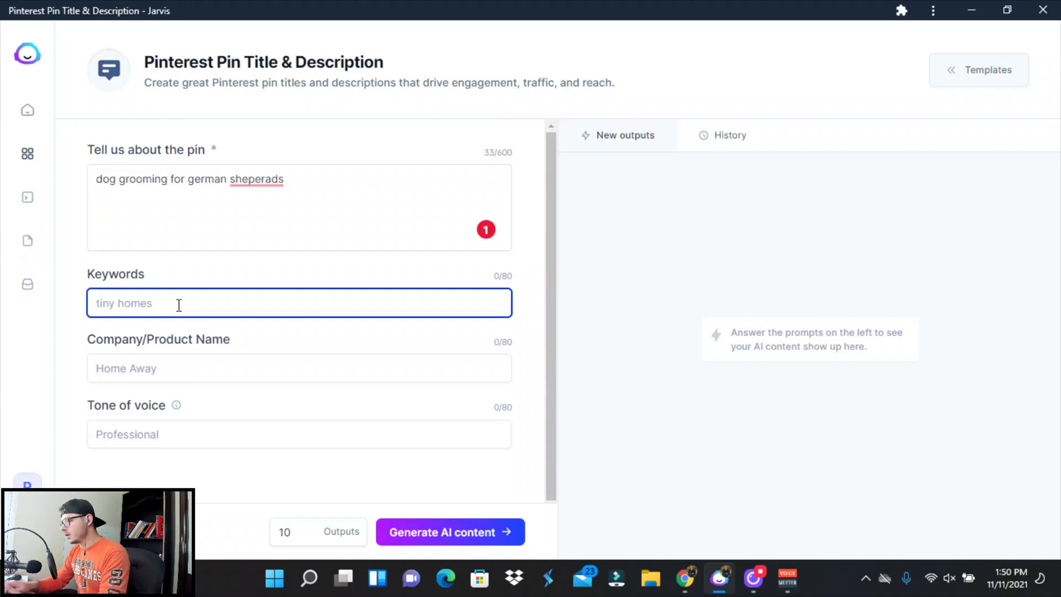
pyautogui.write('dog grooming')
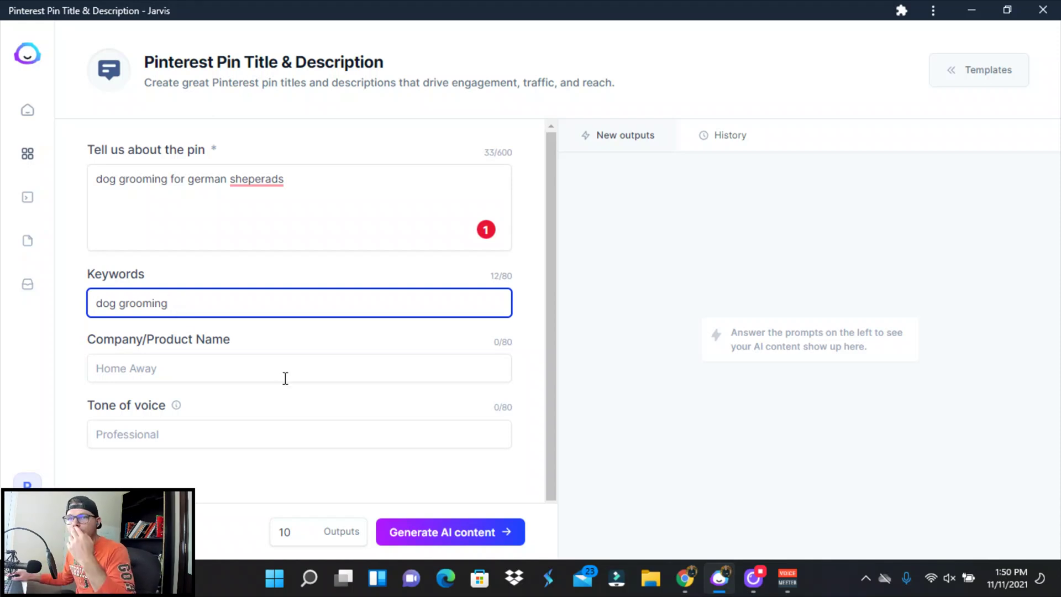
pyautogui.press('Return')
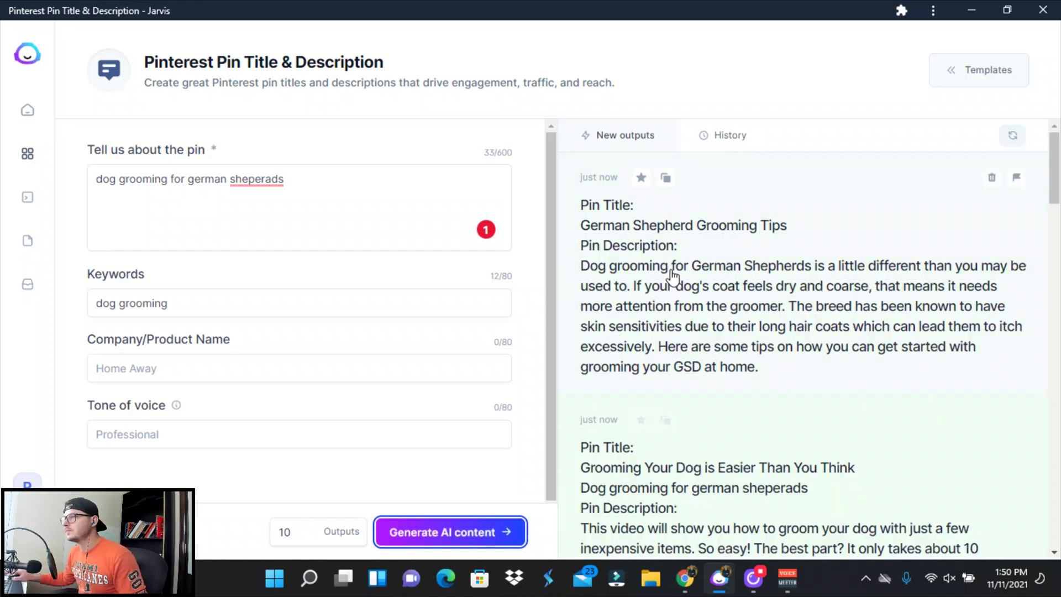
# Open the first output and highlight its 'German Shepherd Grooming Tips' title for copying
pyautogui.click(610, 232)
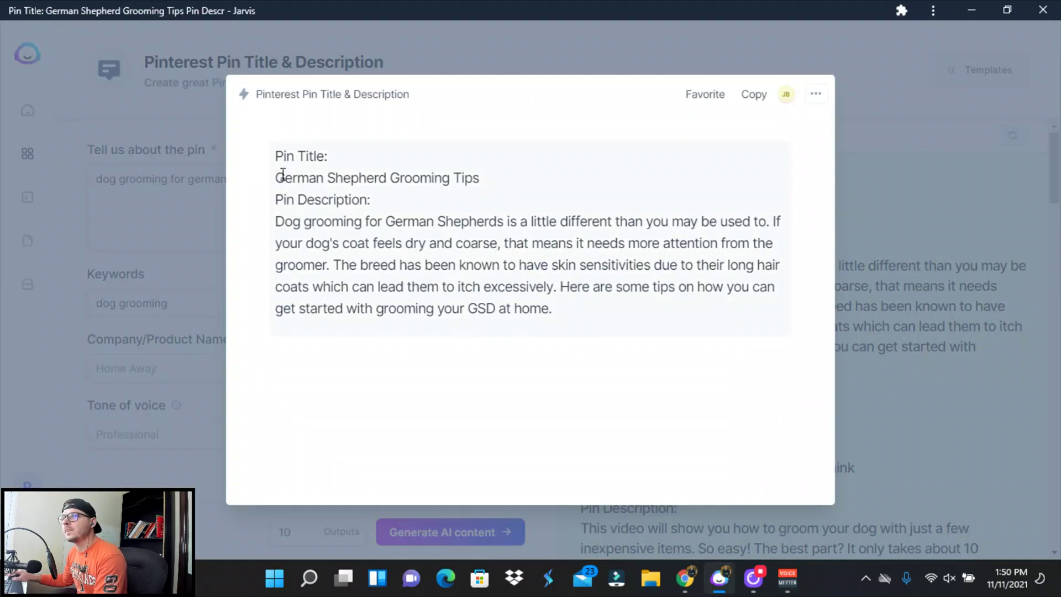
pyautogui.moveTo(275, 177); pyautogui.dragTo(501, 177)
pyautogui.hotkey('ctrl', 'c')
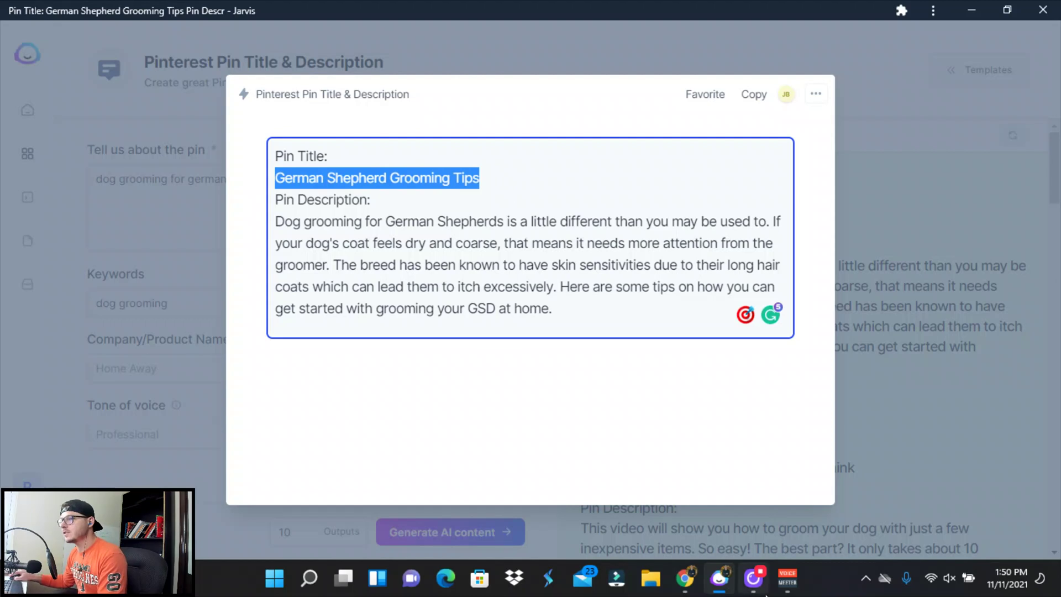
pyautogui.moveTo(685, 585)
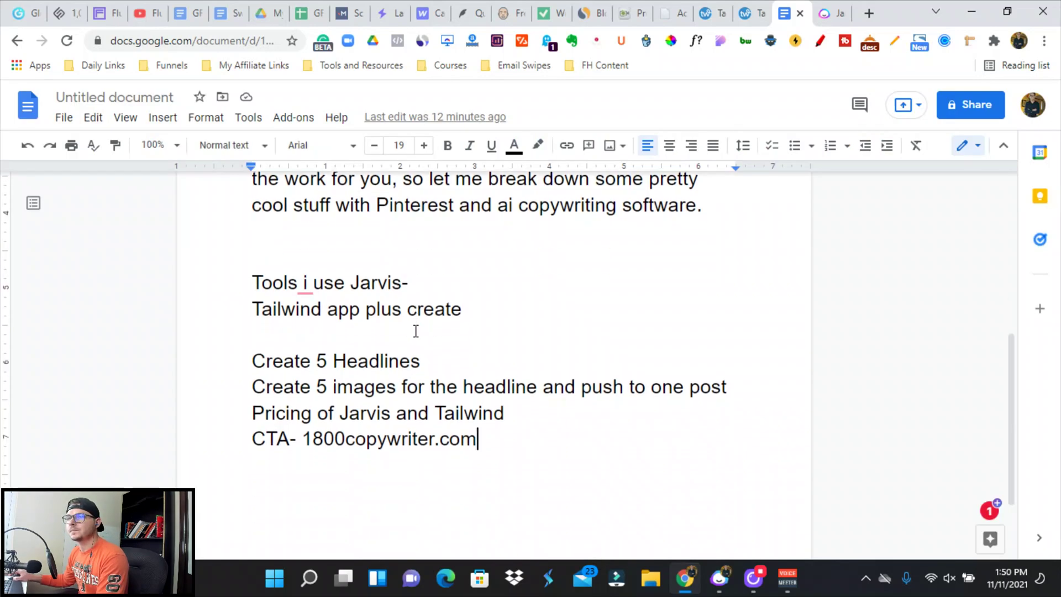
# Paste 'German Shepherd Grooming Tips' into the Doc, then bring over the Jarvis description
pyautogui.hotkey('ctrl', 'v')
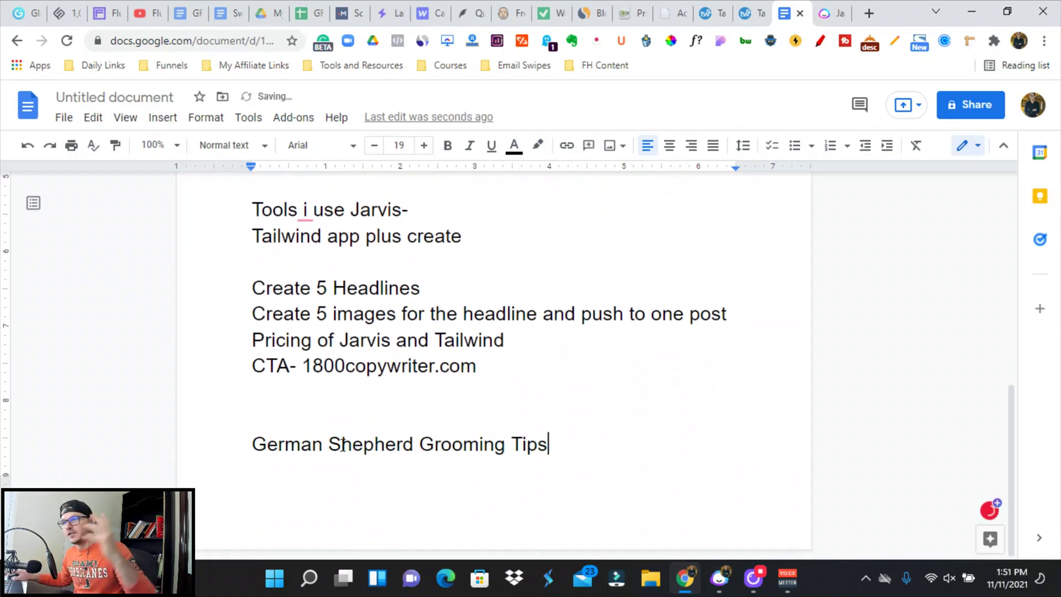
pyautogui.click(822, 13)
pyautogui.click(722, 587)
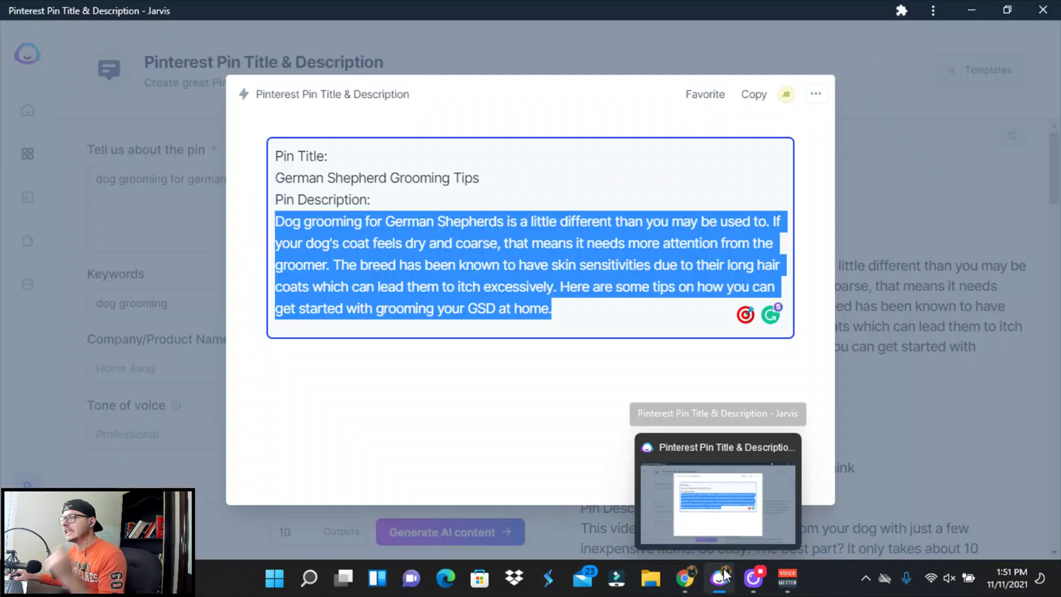
pyautogui.moveTo(756, 591)
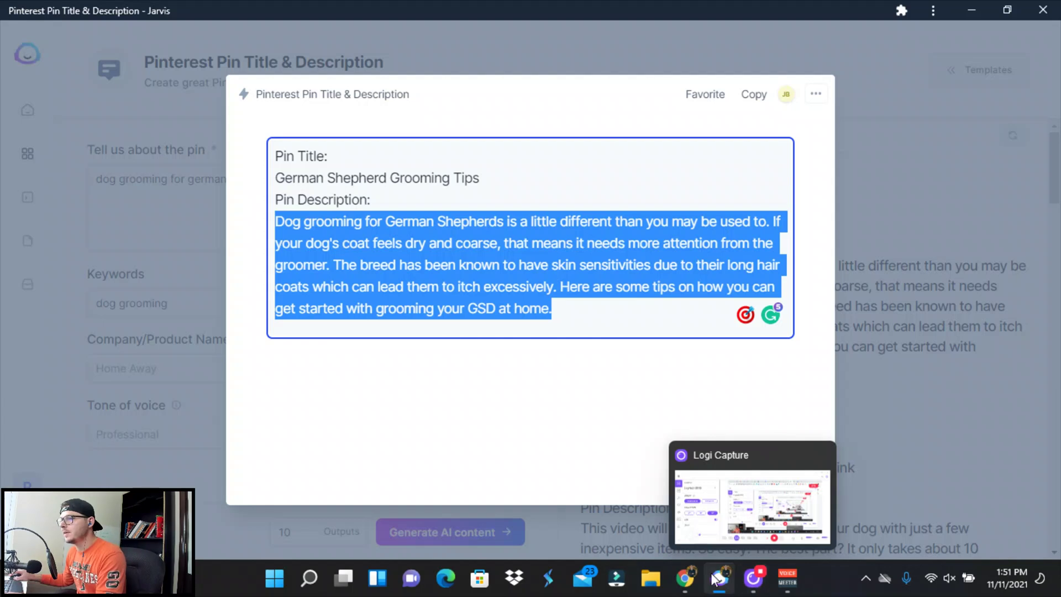
pyautogui.click(685, 578)
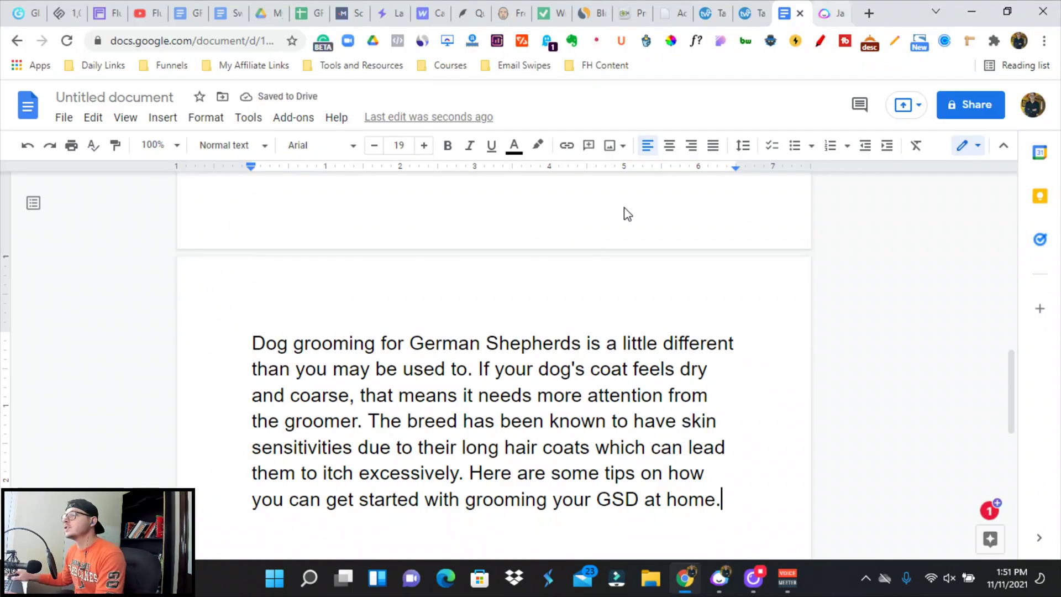
# Delete the placeholder My Title text in Tailwind Create and save back to the gallery
pyautogui.click(745, 17)
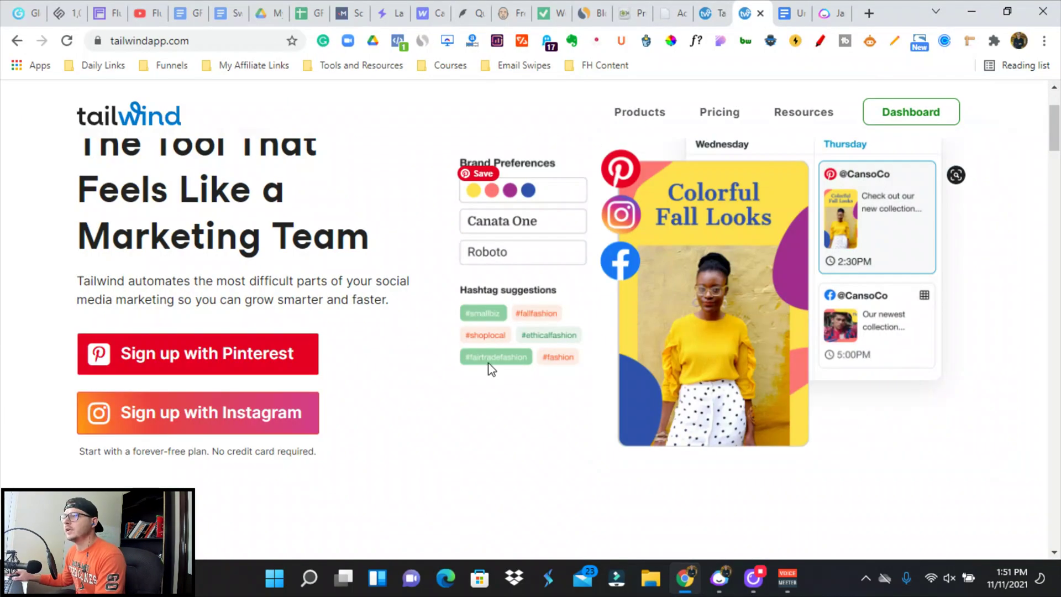
pyautogui.click(711, 15)
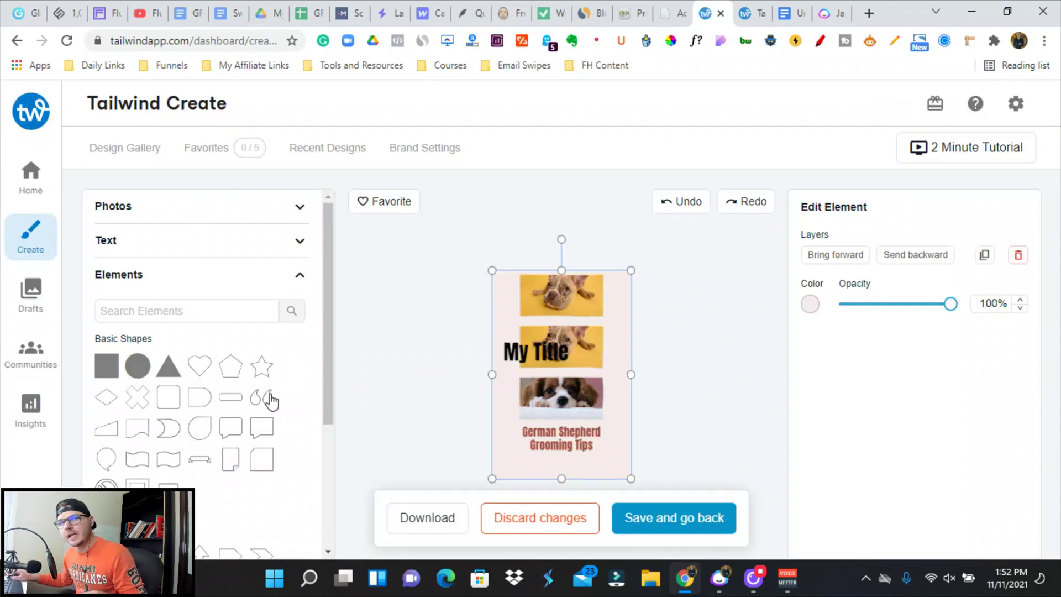
pyautogui.click(531, 352)
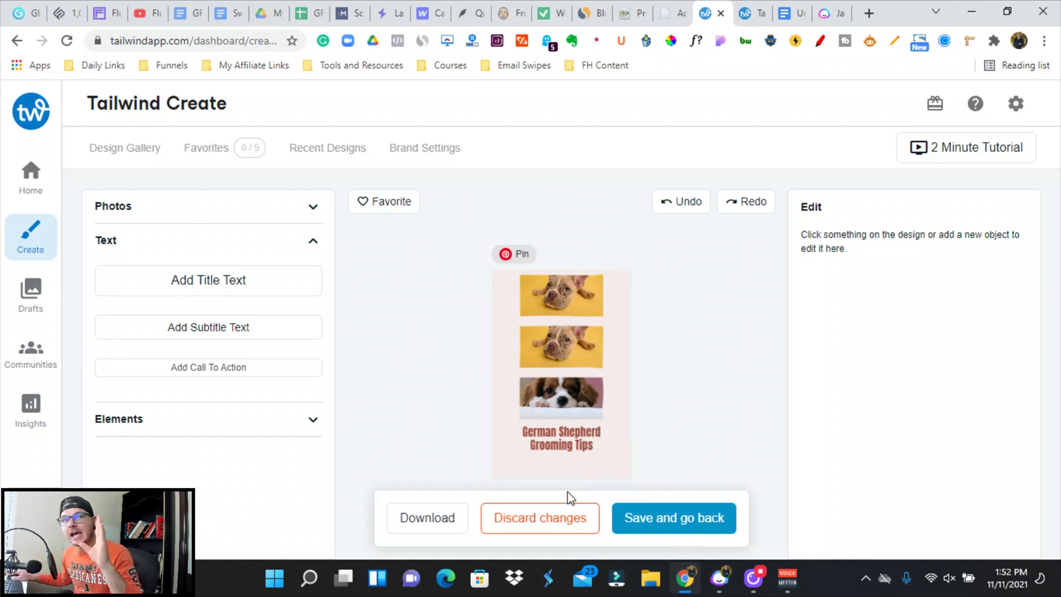
pyautogui.click(728, 512)
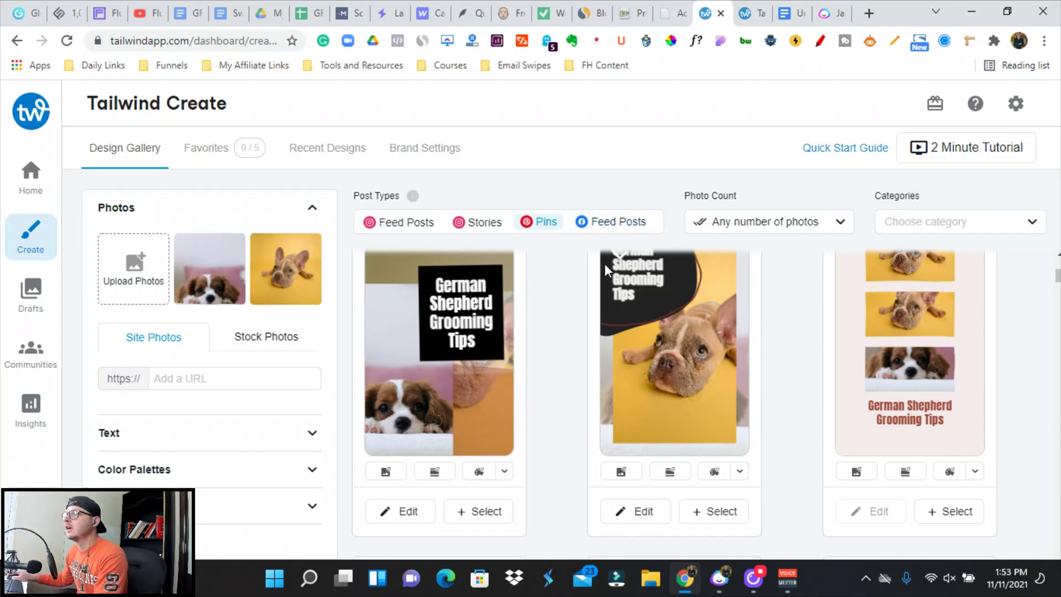
# Recolour the pin designs with the Apple colour palette and review the results
pyautogui.scroll(-4, 644, 374)
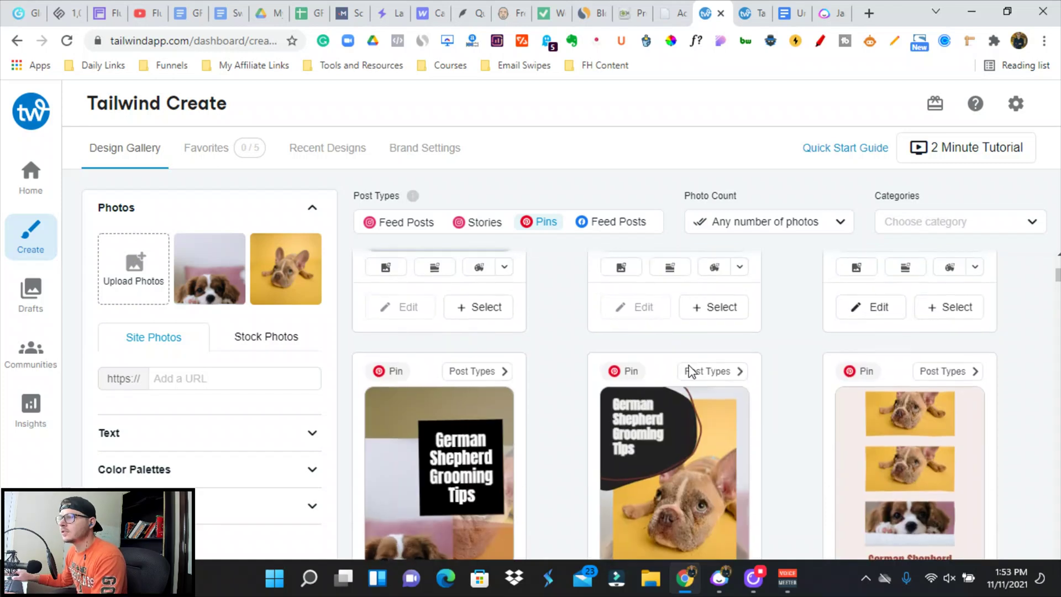
pyautogui.scroll(4, 692, 396)
pyautogui.scroll(-1, 667, 371)
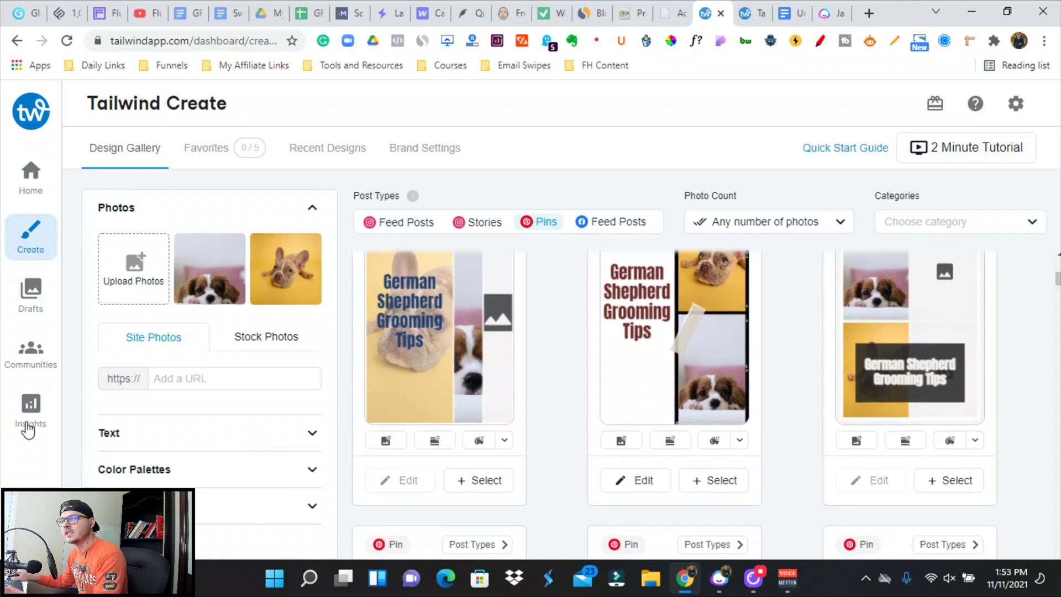
pyautogui.click(191, 437)
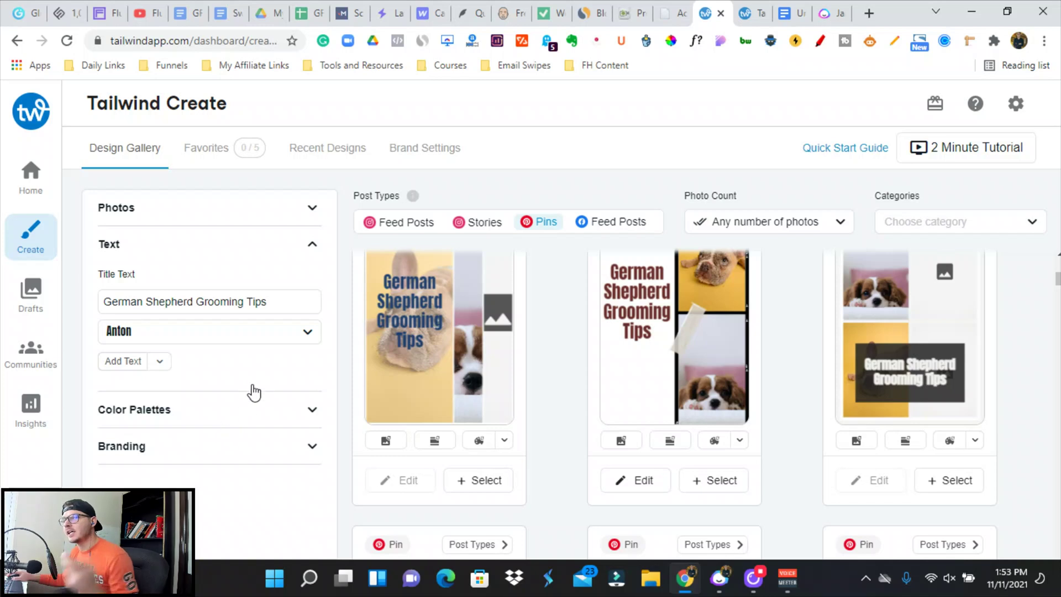
pyautogui.click(243, 398)
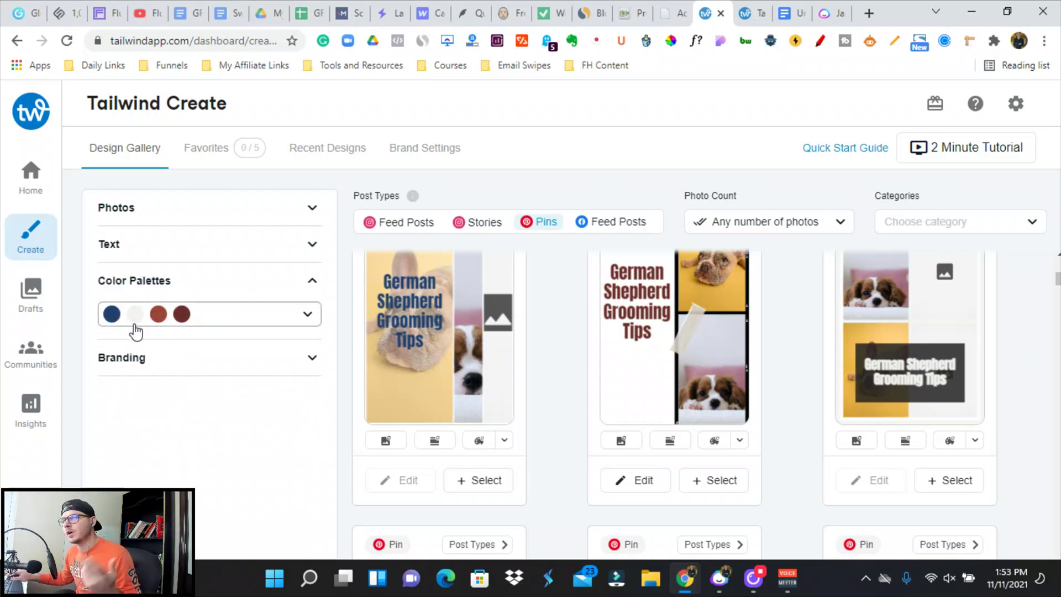
pyautogui.click(134, 324)
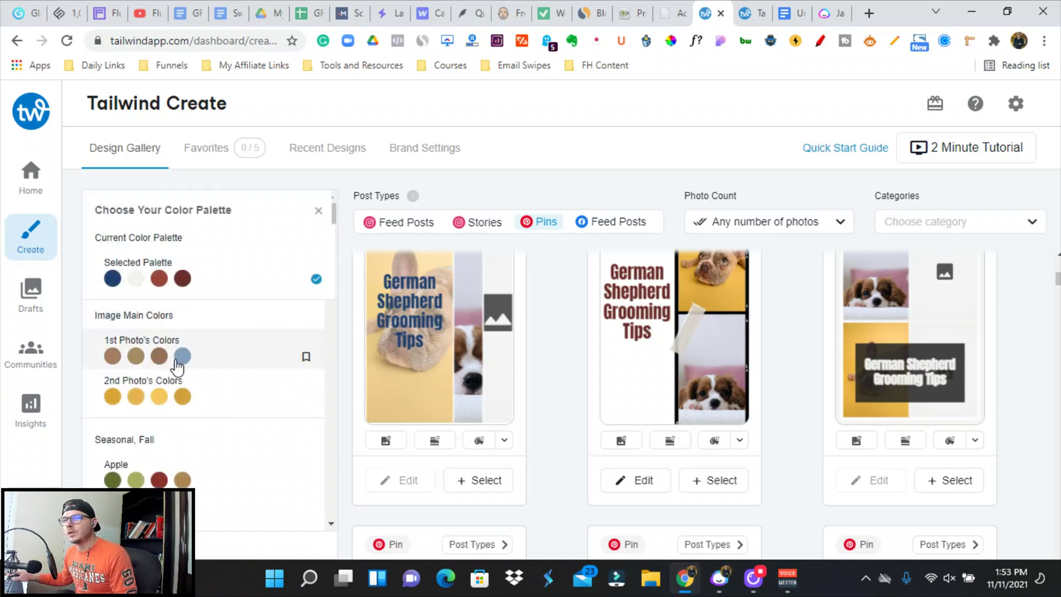
pyautogui.click(157, 467)
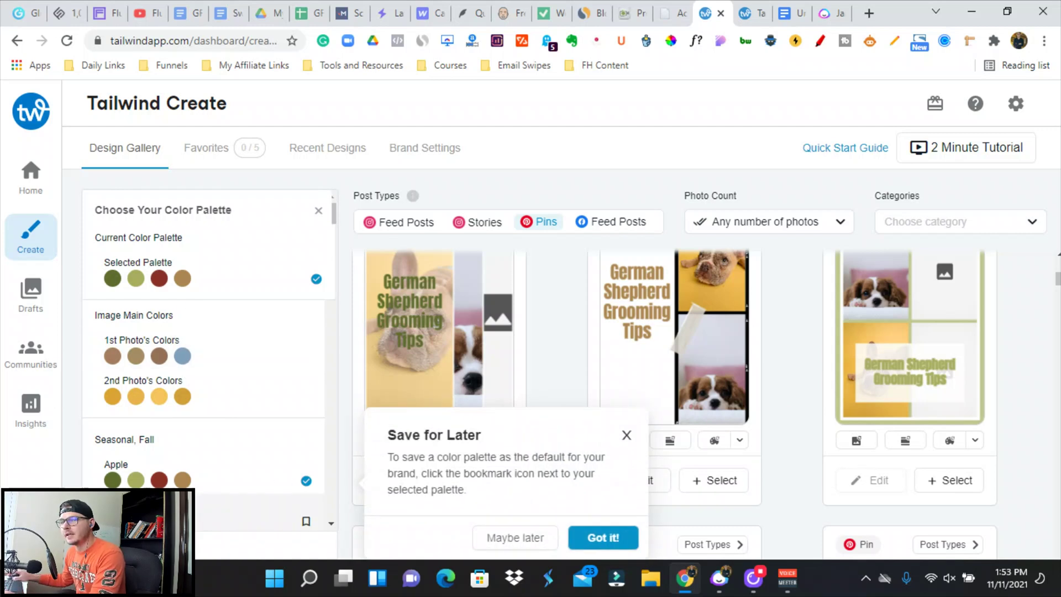
pyautogui.scroll(-5, 178, 480)
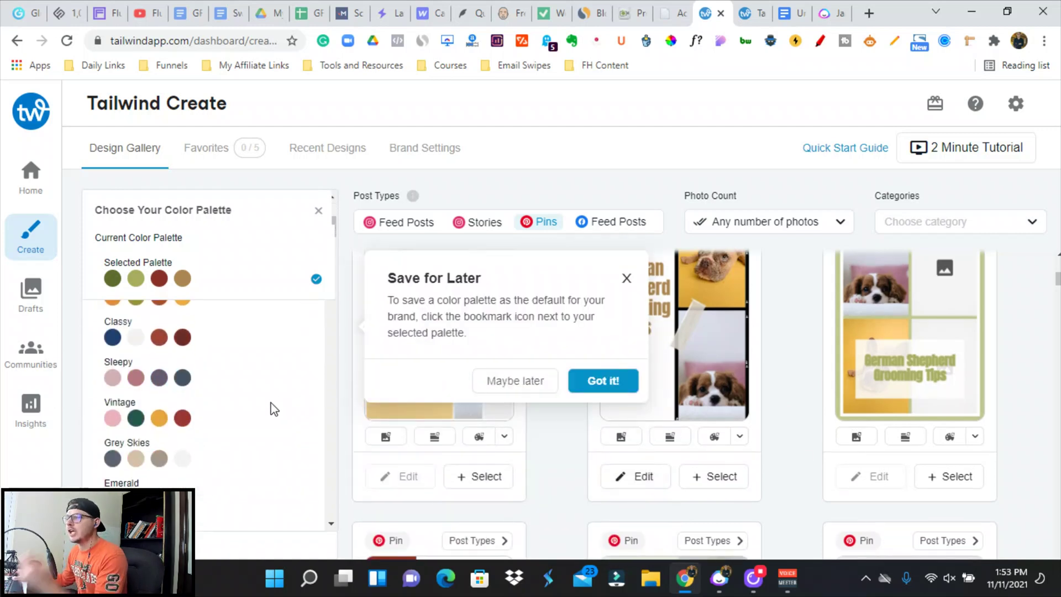
pyautogui.scroll(-5, 166, 450)
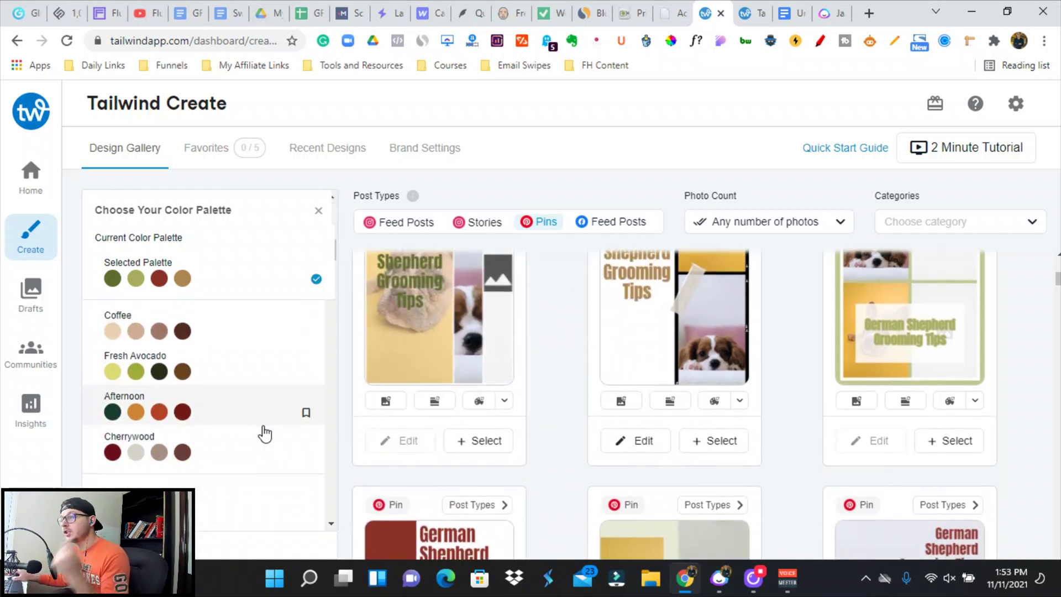
pyautogui.scroll(-3, 267, 439)
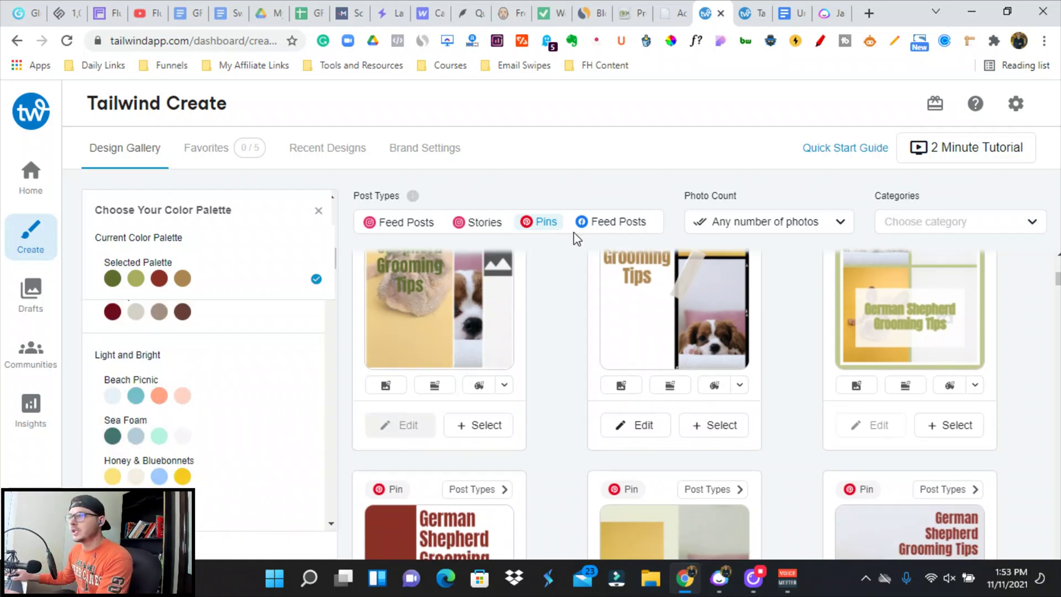
pyautogui.scroll(-3, 554, 436)
pyautogui.scroll(1, 640, 436)
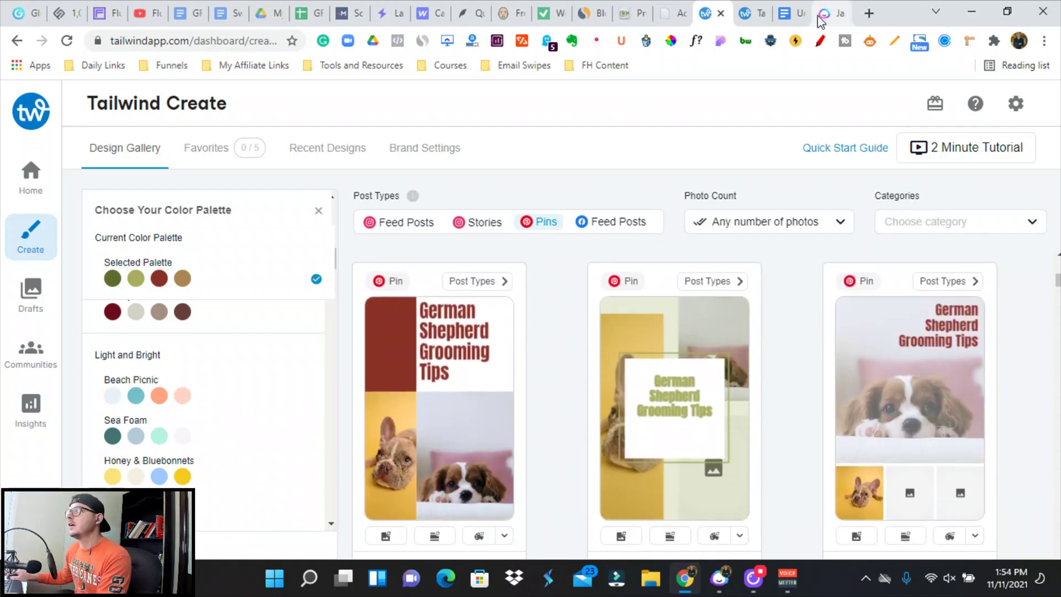
pyautogui.click(827, 13)
# Close the single Jarvis pin output and scroll through the other German Shepherd outputs
pyautogui.click(719, 577)
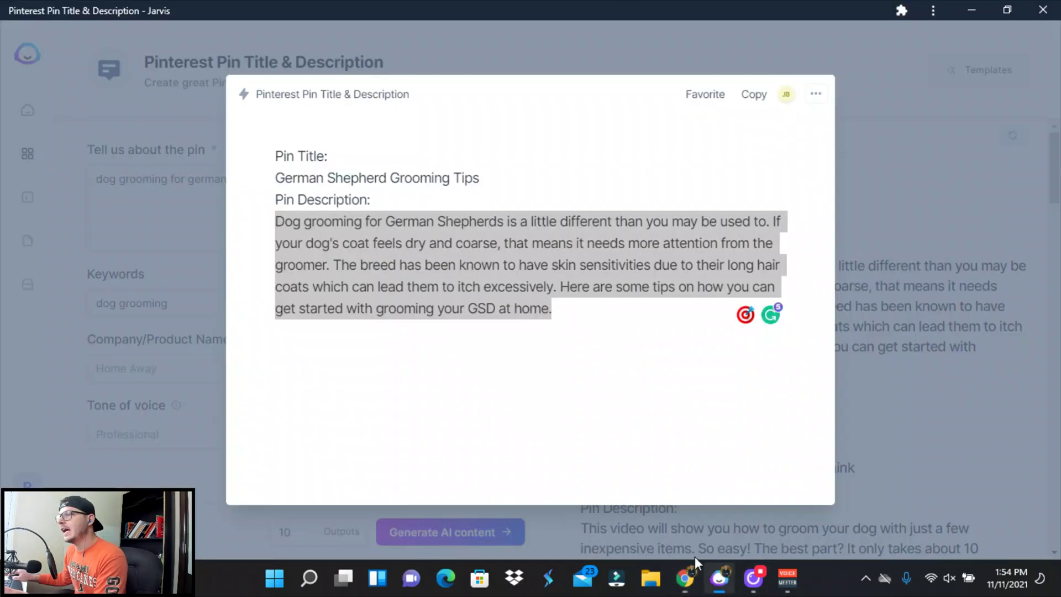
pyautogui.click(634, 445)
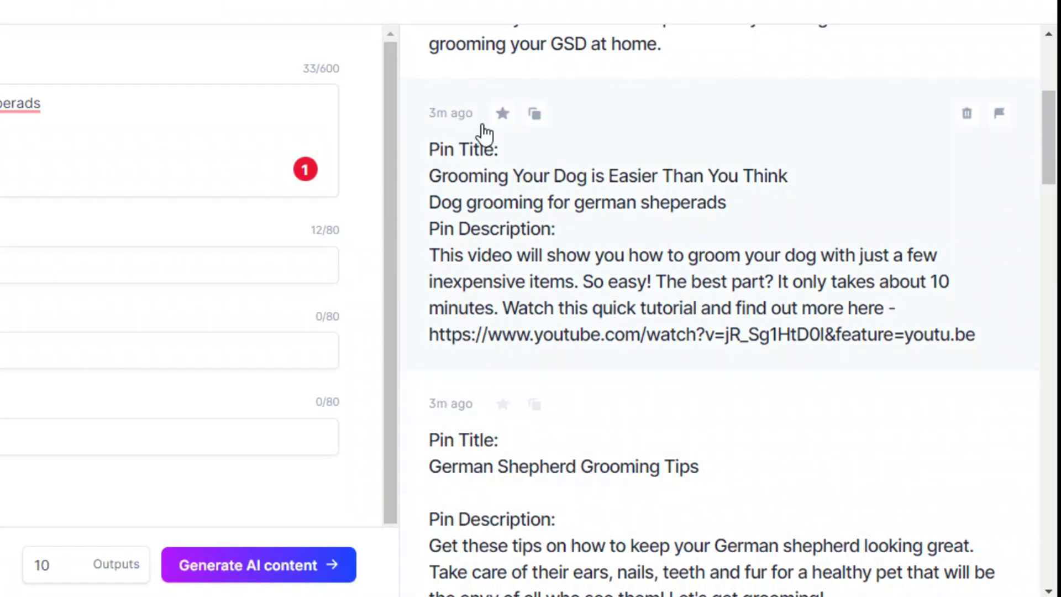
pyautogui.scroll(-5, 527, 316)
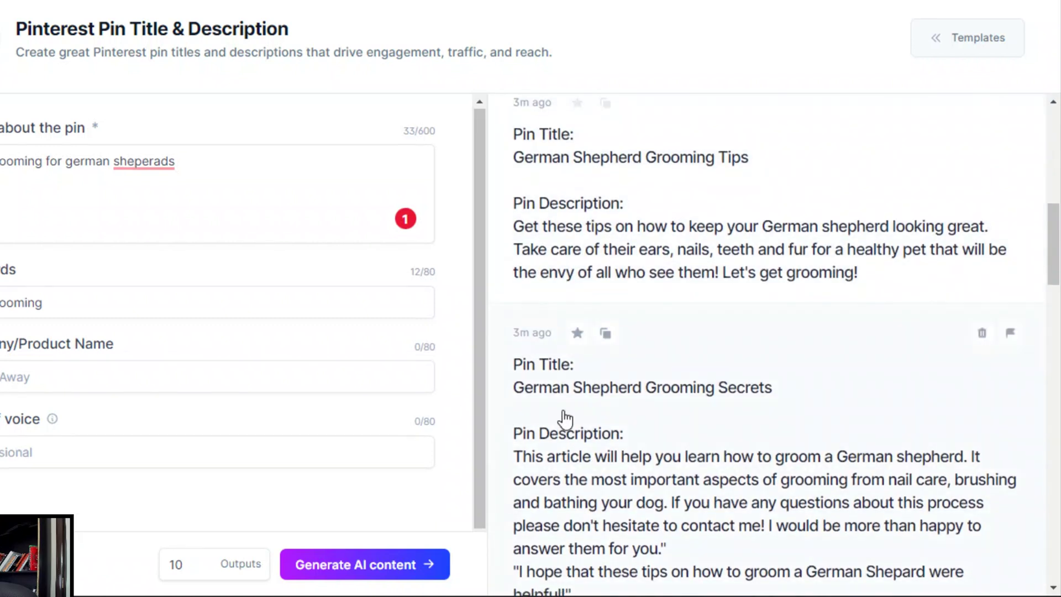
pyautogui.scroll(-3, 562, 420)
pyautogui.scroll(-3, 729, 450)
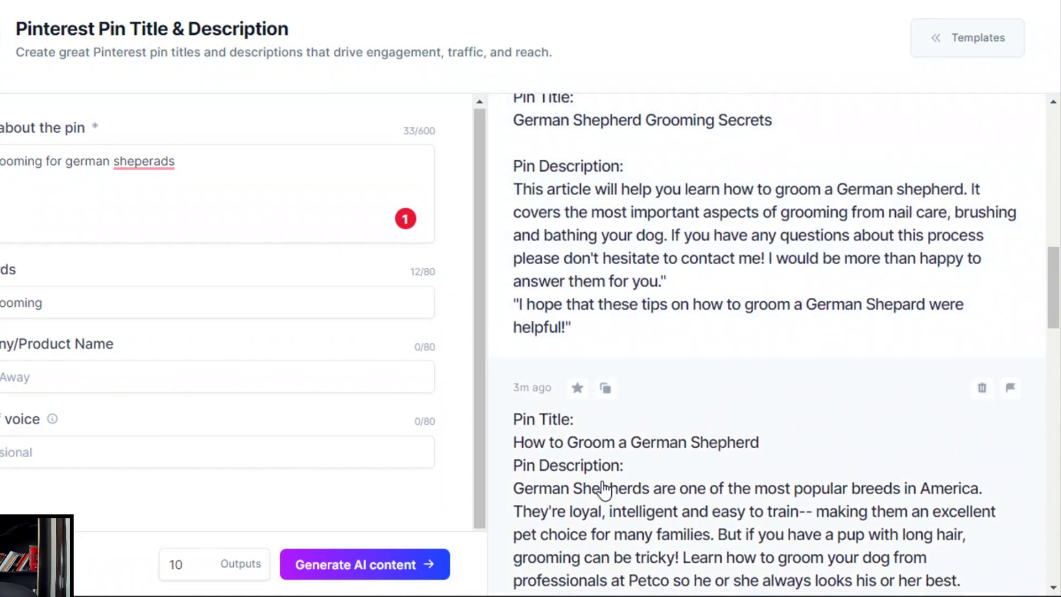
pyautogui.scroll(-5, 723, 430)
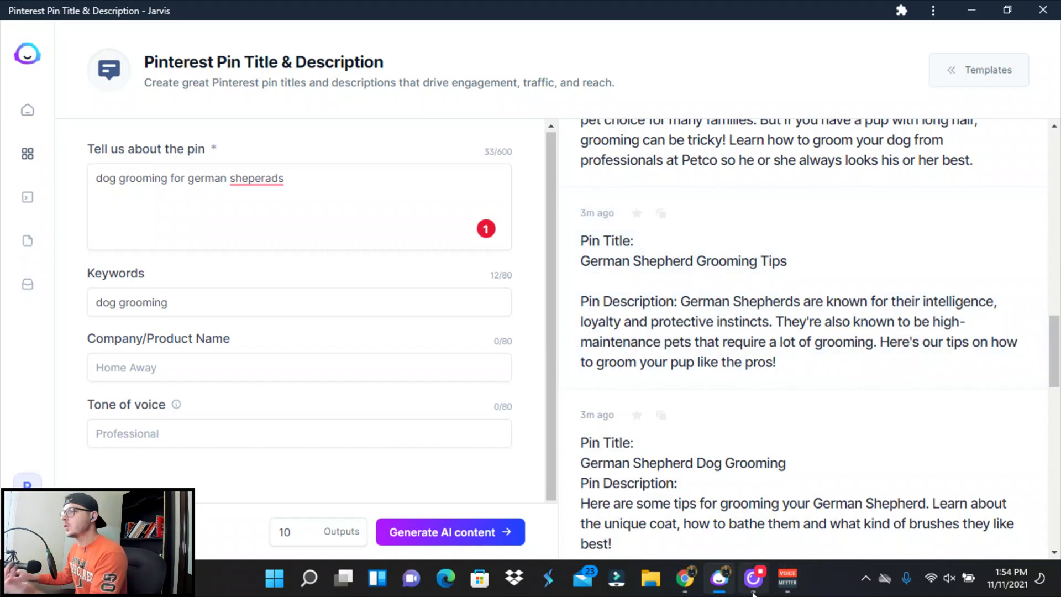
pyautogui.moveTo(752, 584)
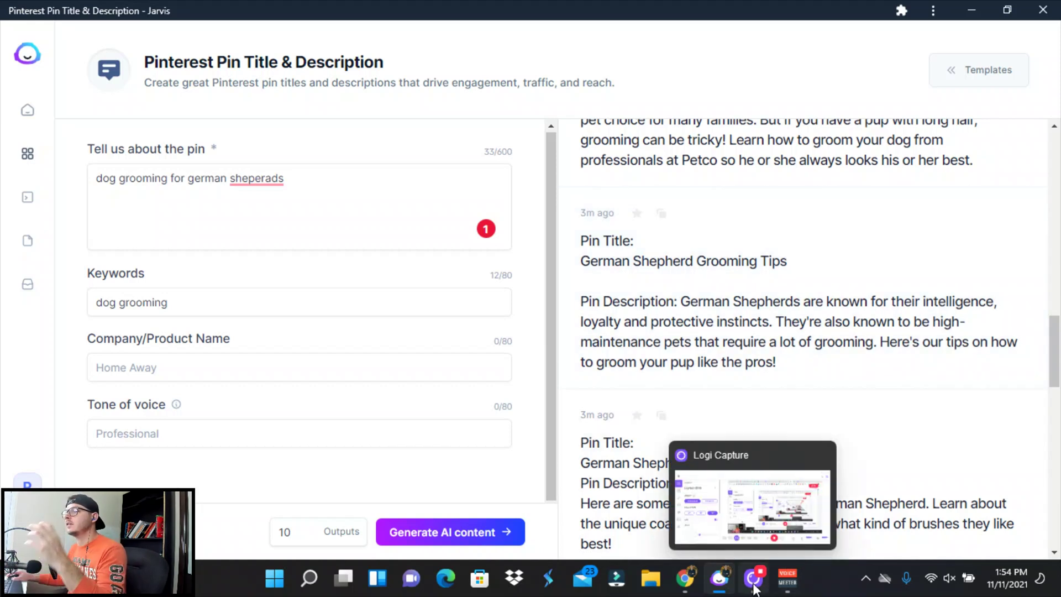
pyautogui.click(685, 578)
# Open the dark red two-puppy 'German Shepherd Grooming Tips' pin design in the editor
pyautogui.scroll(-2, 610, 396)
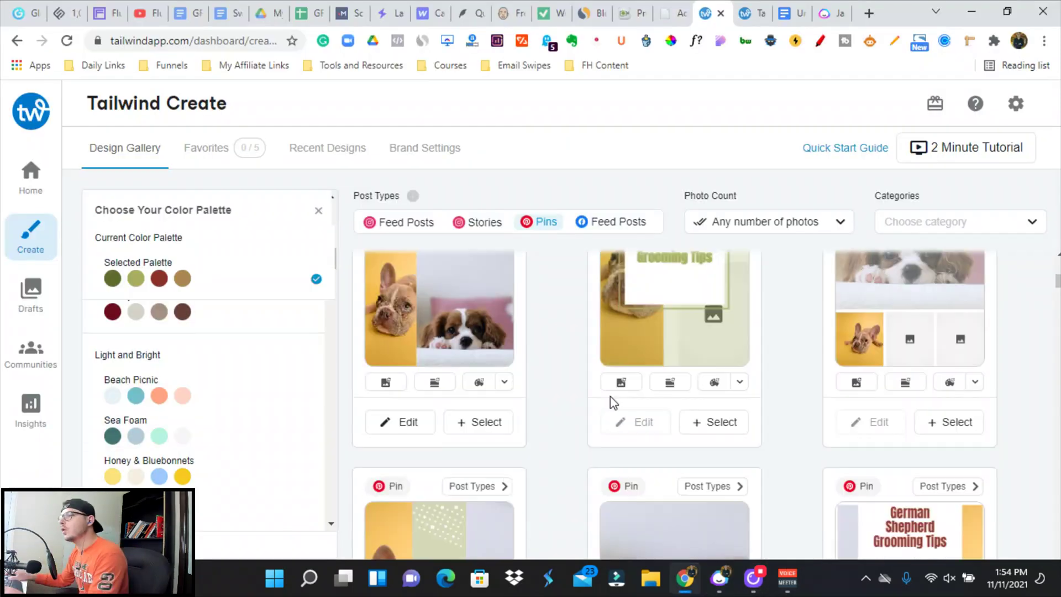
pyautogui.scroll(-5, 610, 396)
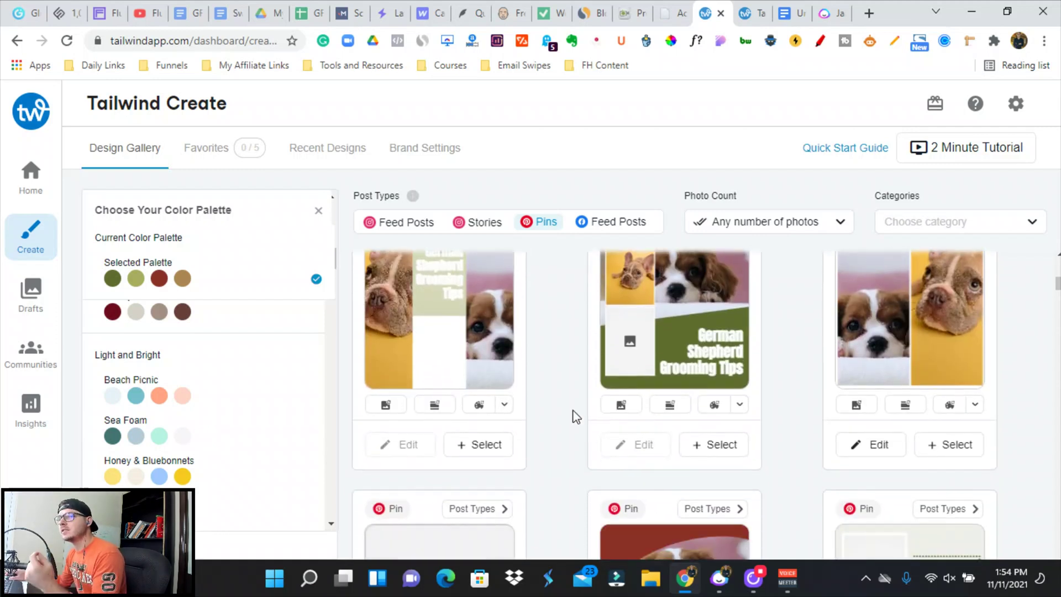
pyautogui.scroll(-1, 573, 416)
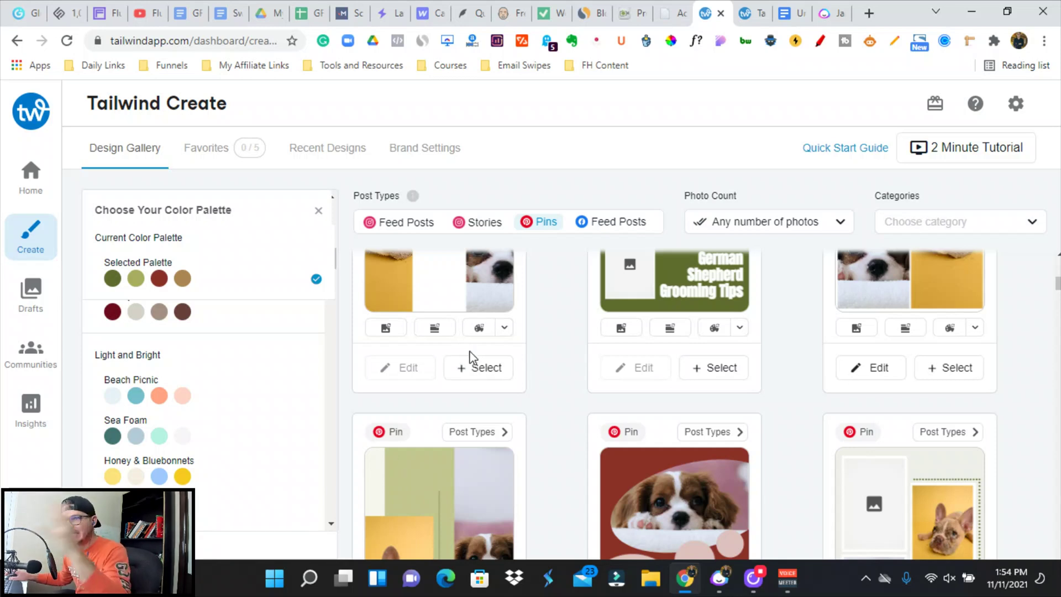
pyautogui.click(506, 368)
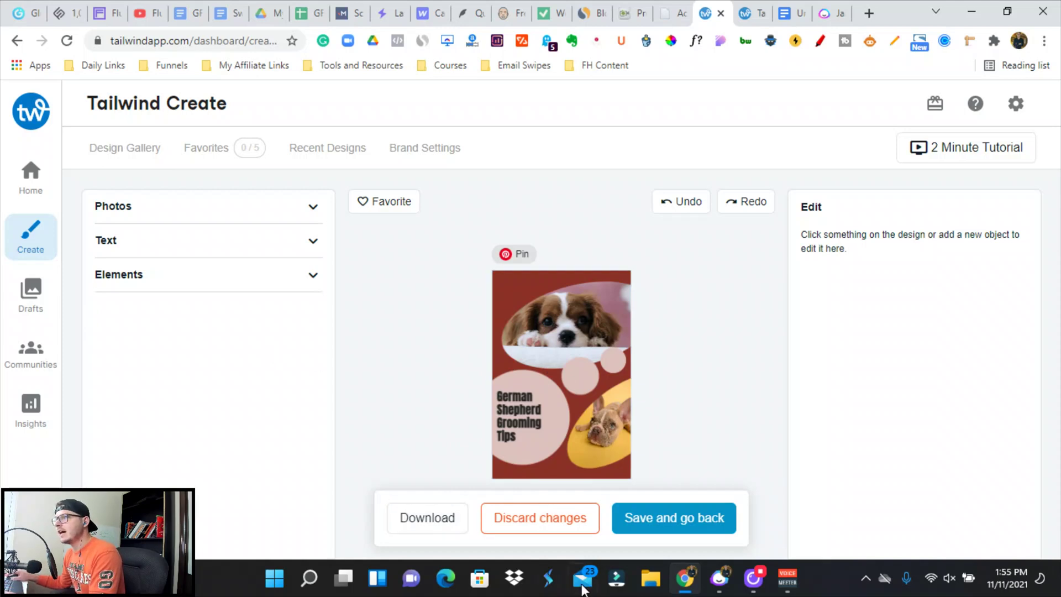
# Navigate to Tailwind's Plans & Pricing page listing Advanced $19.99/mo, Max $39.99/mo and Free Forever
pyautogui.click(31, 349)
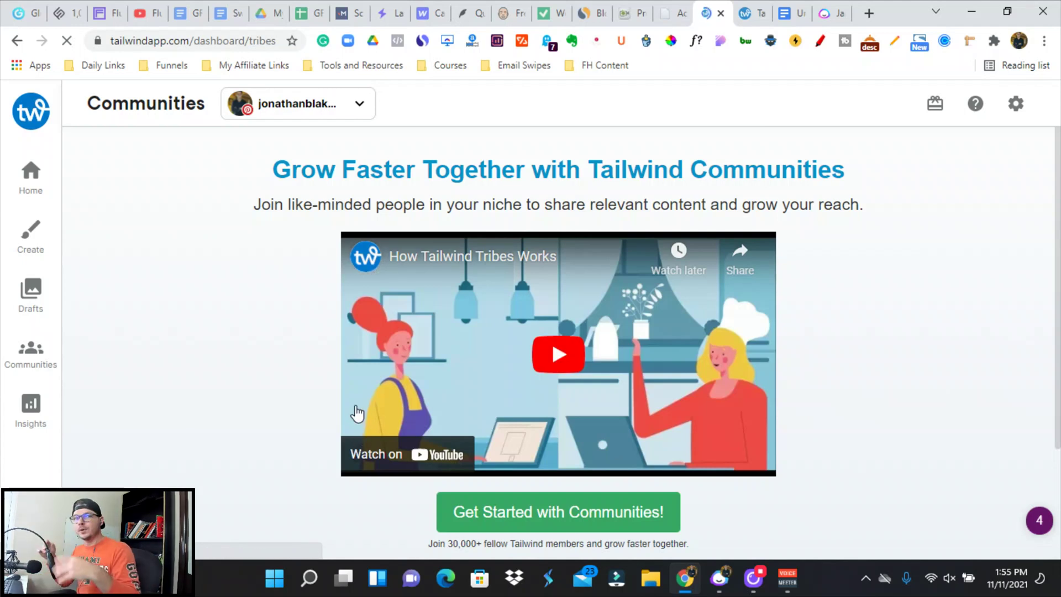
pyautogui.scroll(-2, 356, 413)
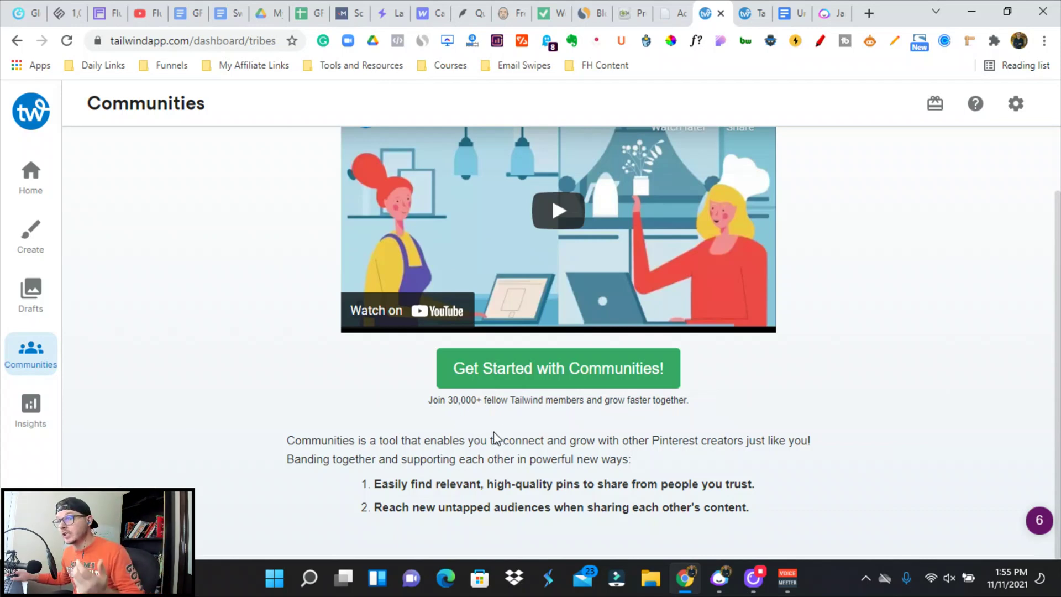
pyautogui.scroll(3, 493, 436)
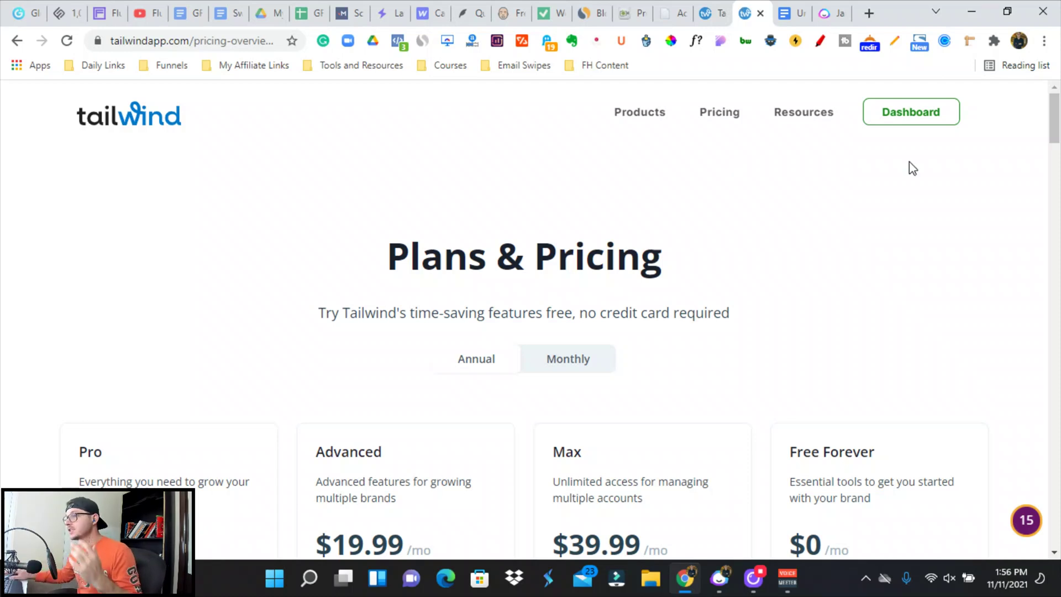
# Compare Tailwind plans: Pro $9.99/mo with 100 posts, Advanced with 1,000 posts, Max unlimited
pyautogui.scroll(-5, 627, 350)
pyautogui.scroll(5, 559, 441)
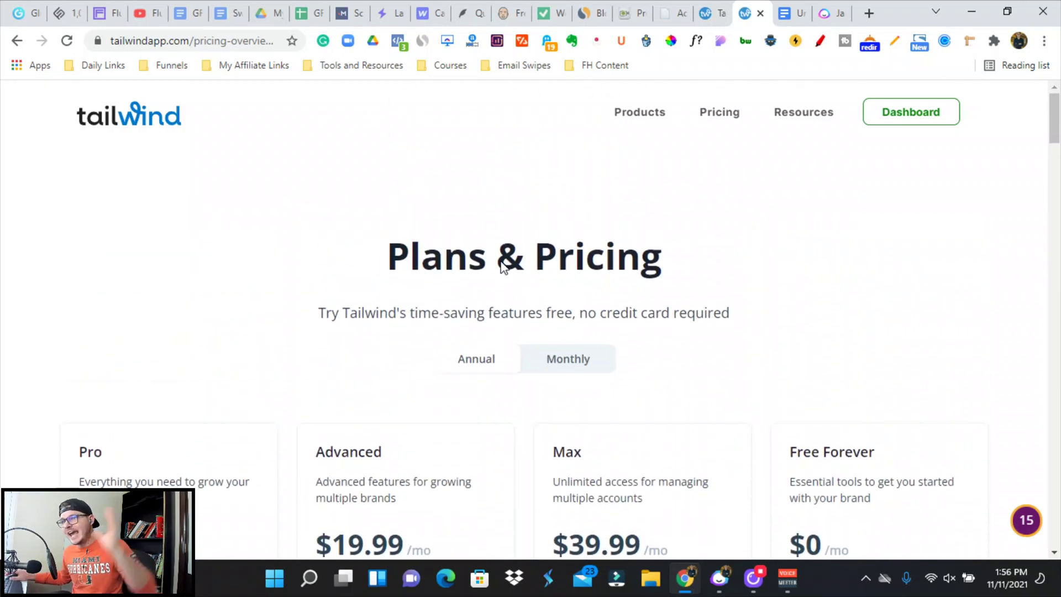
pyautogui.scroll(-3, 740, 313)
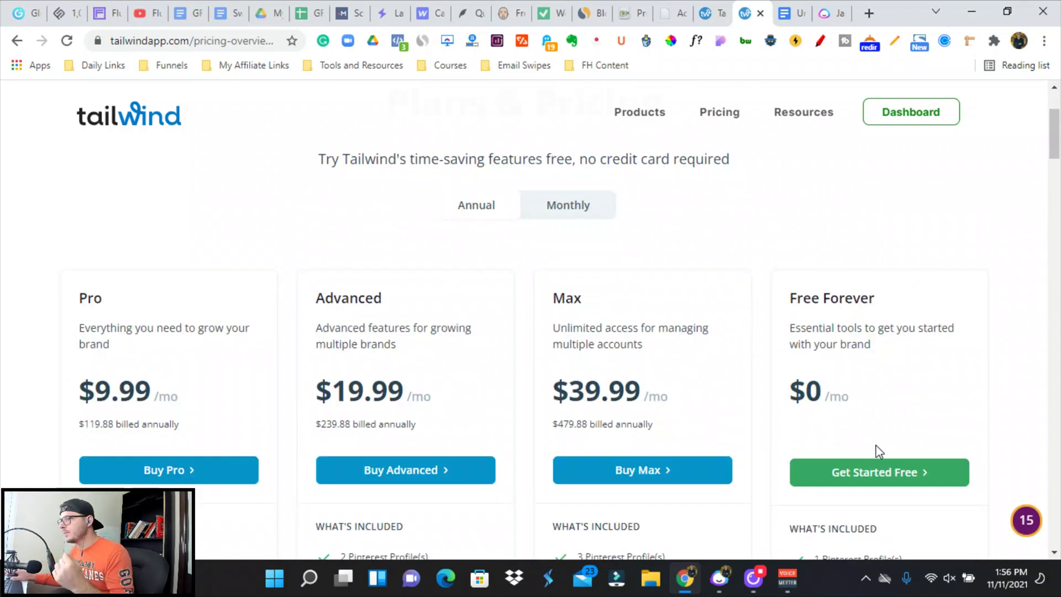
pyautogui.scroll(-5, 878, 451)
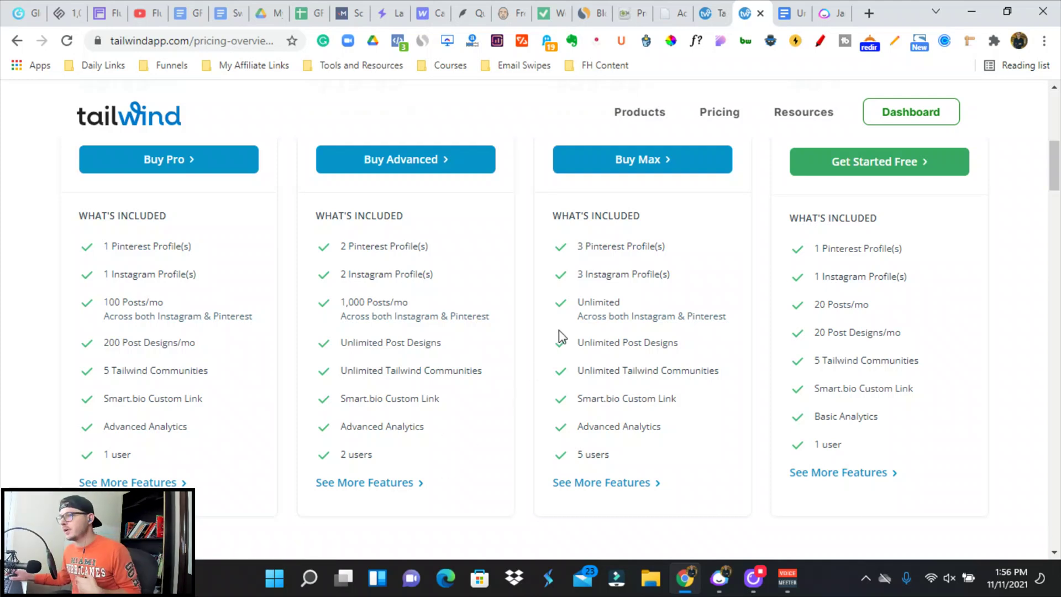
pyautogui.scroll(4, 561, 339)
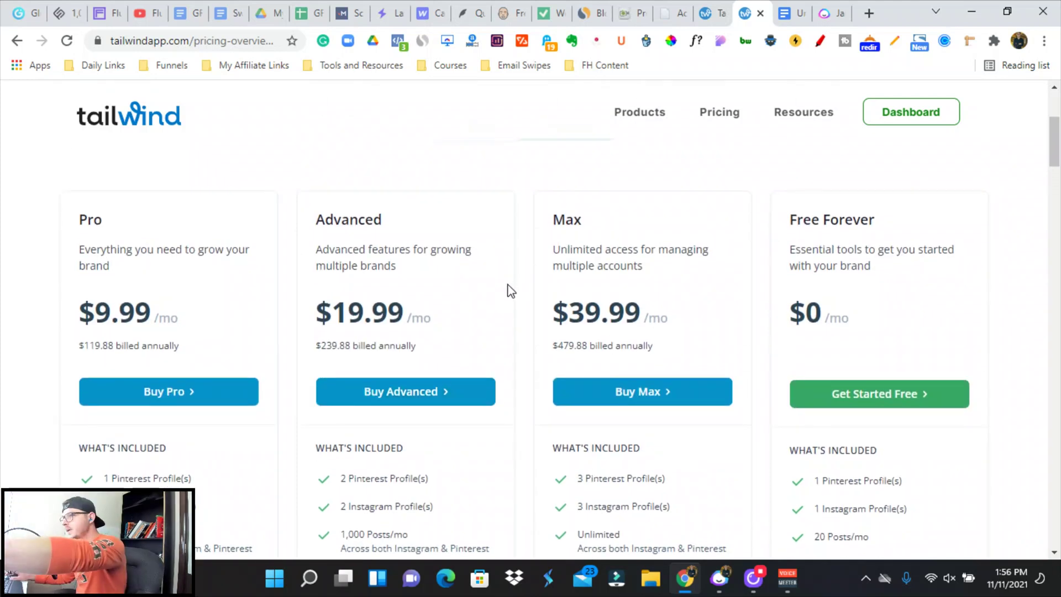
pyautogui.scroll(-4, 608, 461)
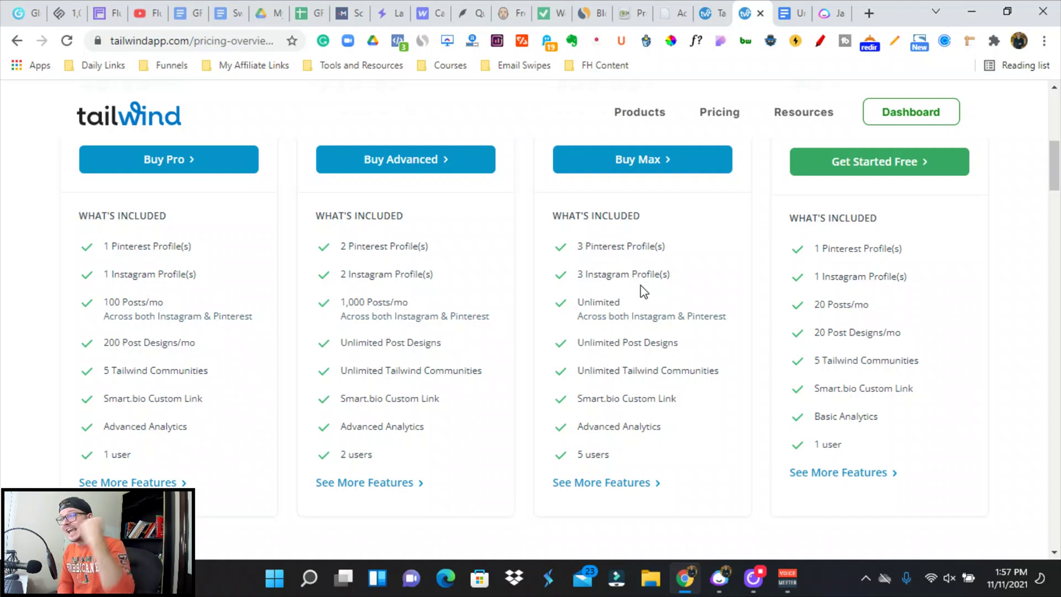
pyautogui.scroll(6, 452, 355)
pyautogui.scroll(-5, 434, 334)
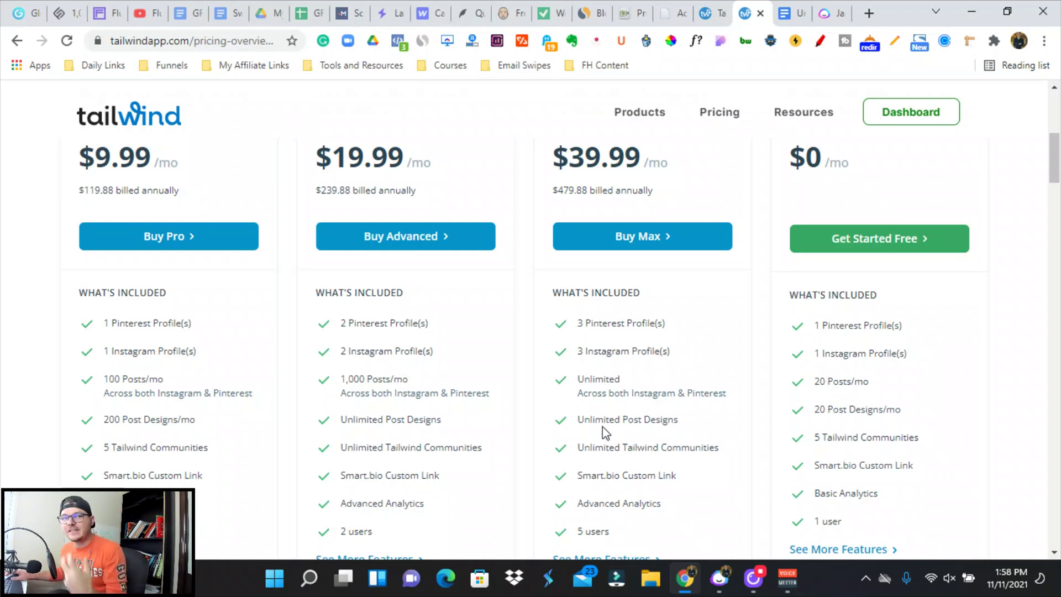
pyautogui.scroll(4, 331, 184)
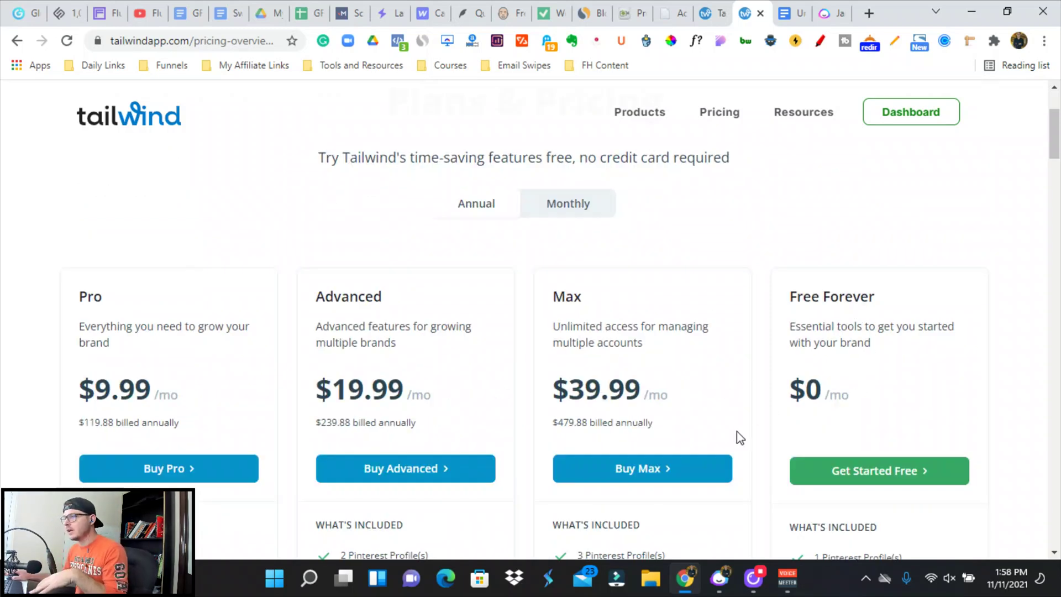
pyautogui.scroll(-4, 745, 431)
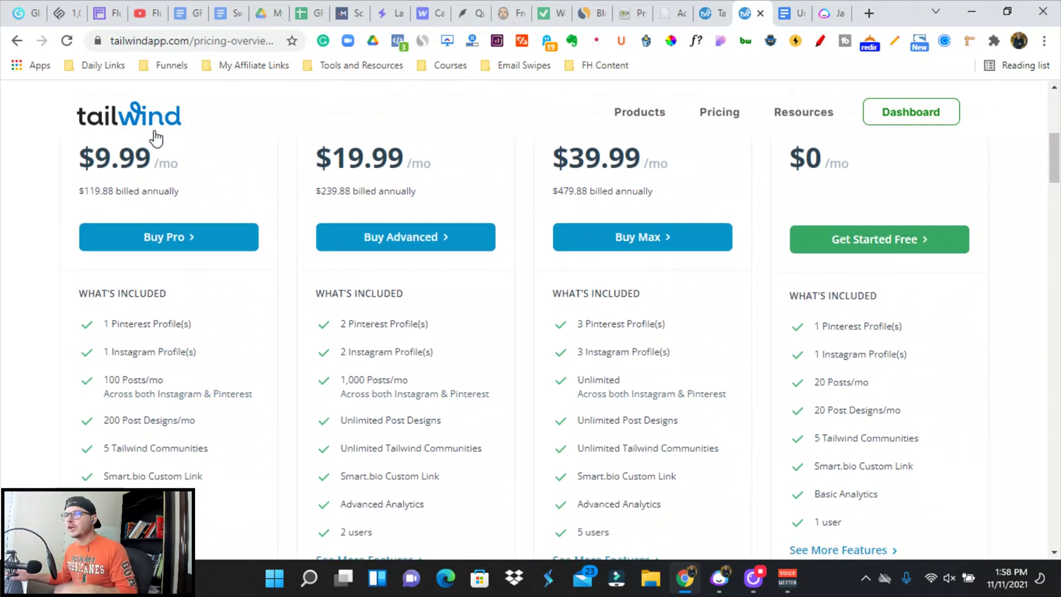
# Switch to the Jarvis website and bring up its pricing page
pyautogui.hotkey('ctrl', 'Tab')
pyautogui.hotkey('ctrl', 'Tab')
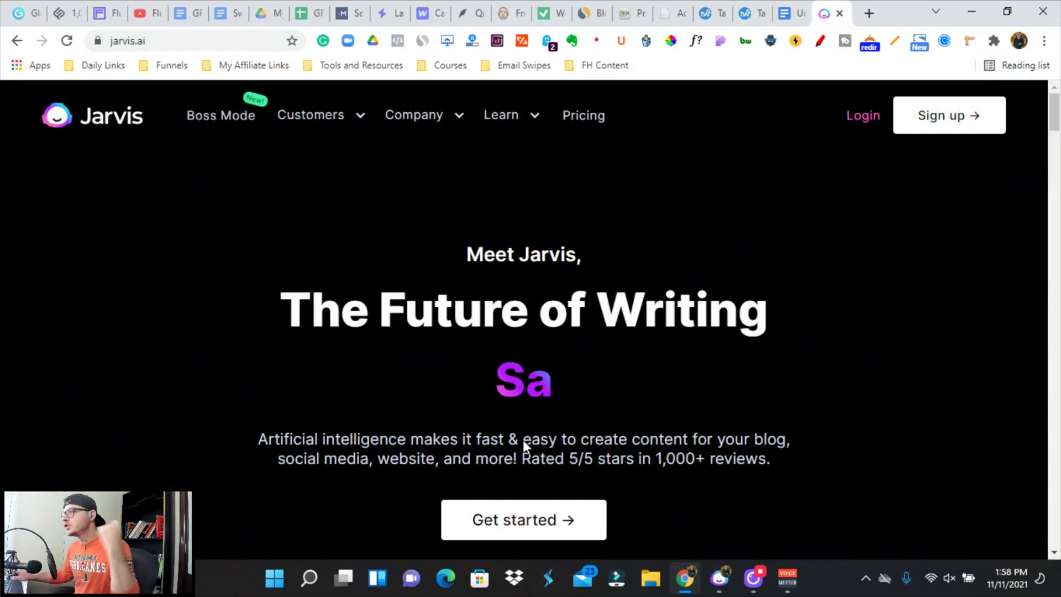
pyautogui.click(583, 116)
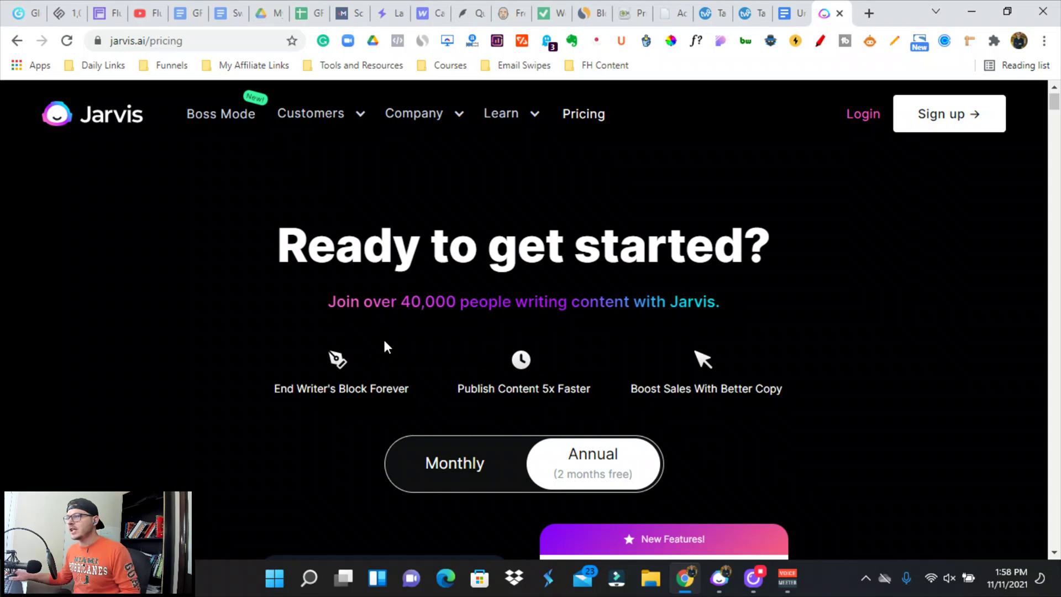
pyautogui.scroll(-4, 428, 390)
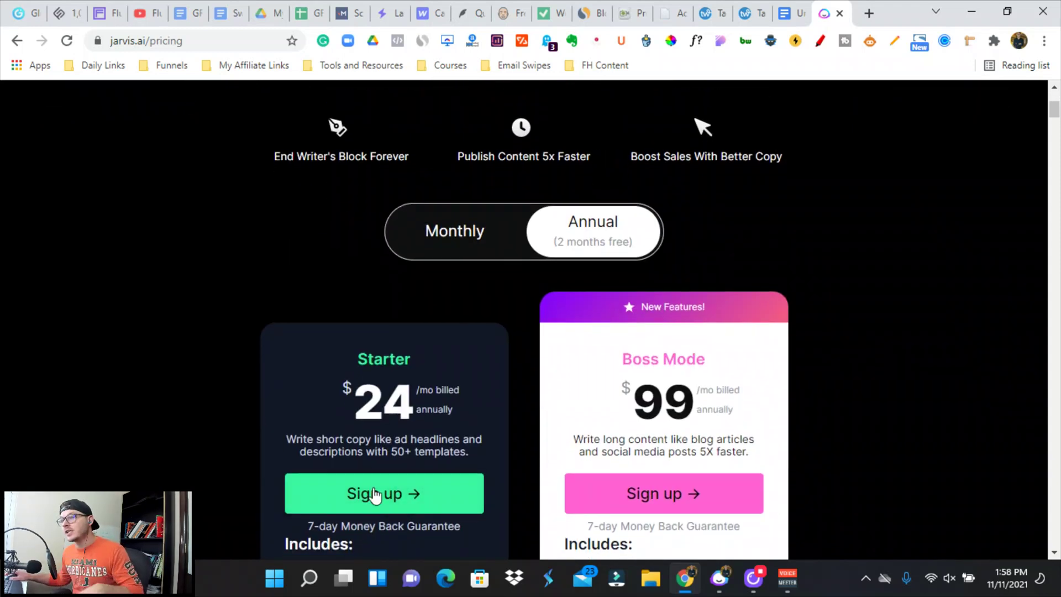
pyautogui.scroll(-4, 375, 492)
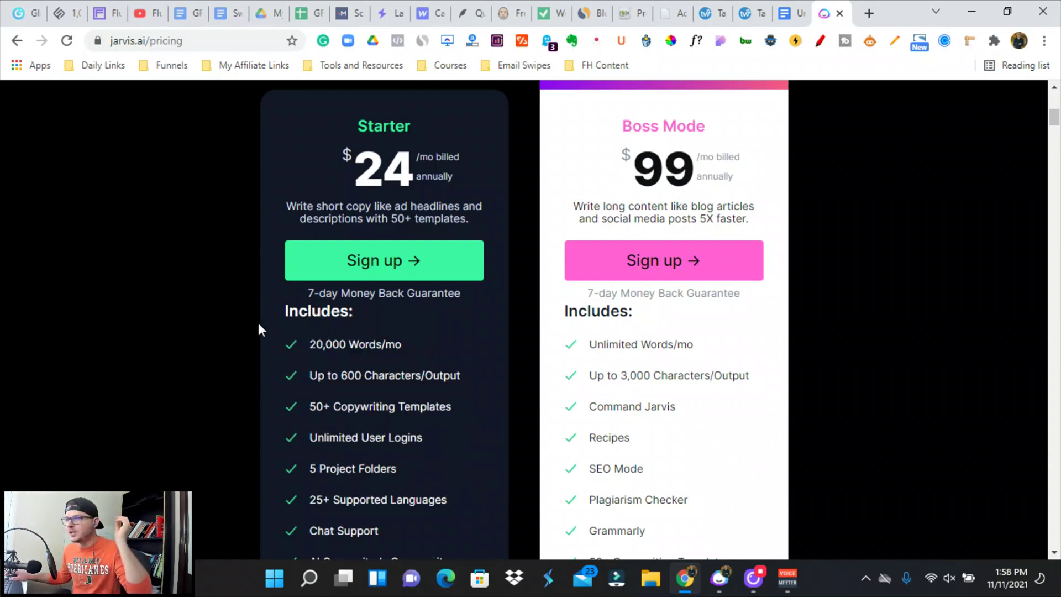
# Review Jarvis annual plans: Starter at $24/mo and Boss Mode at $99/mo
pyautogui.moveTo(324, 368)
pyautogui.scroll(-2, 433, 514)
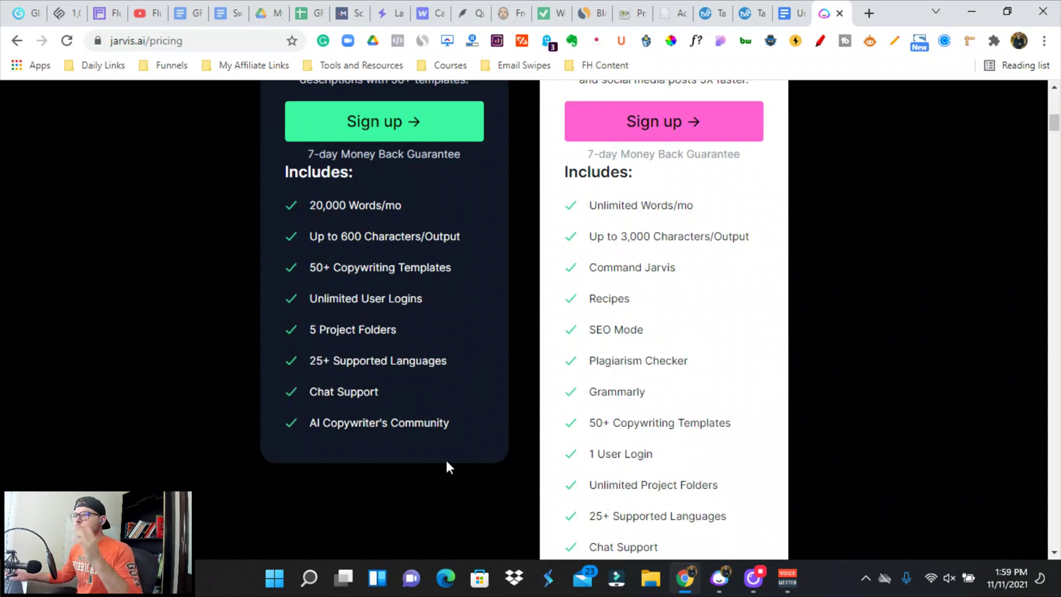
pyautogui.moveTo(345, 347)
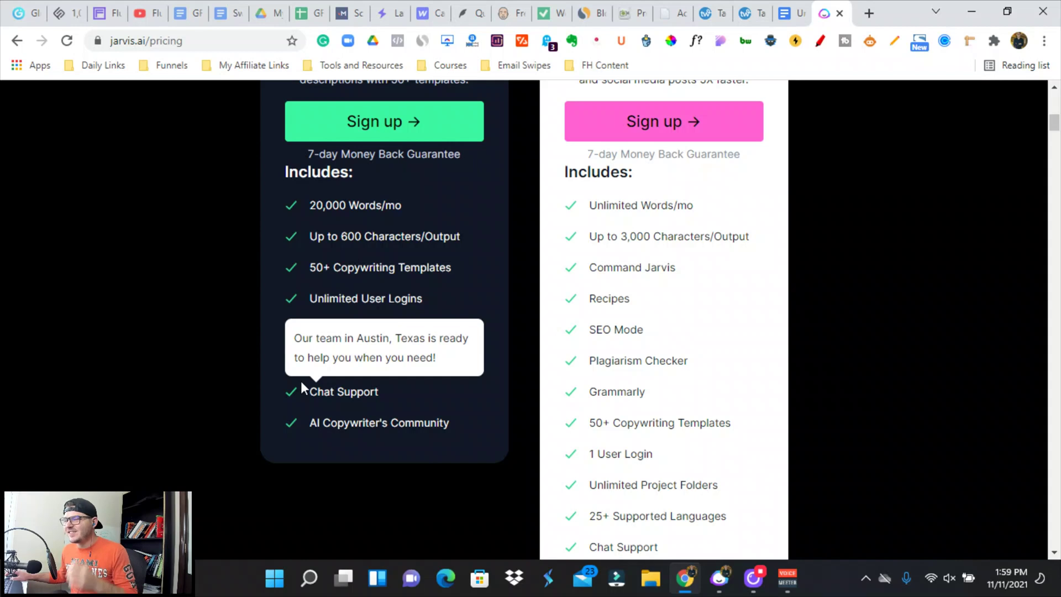
pyautogui.scroll(4, 523, 420)
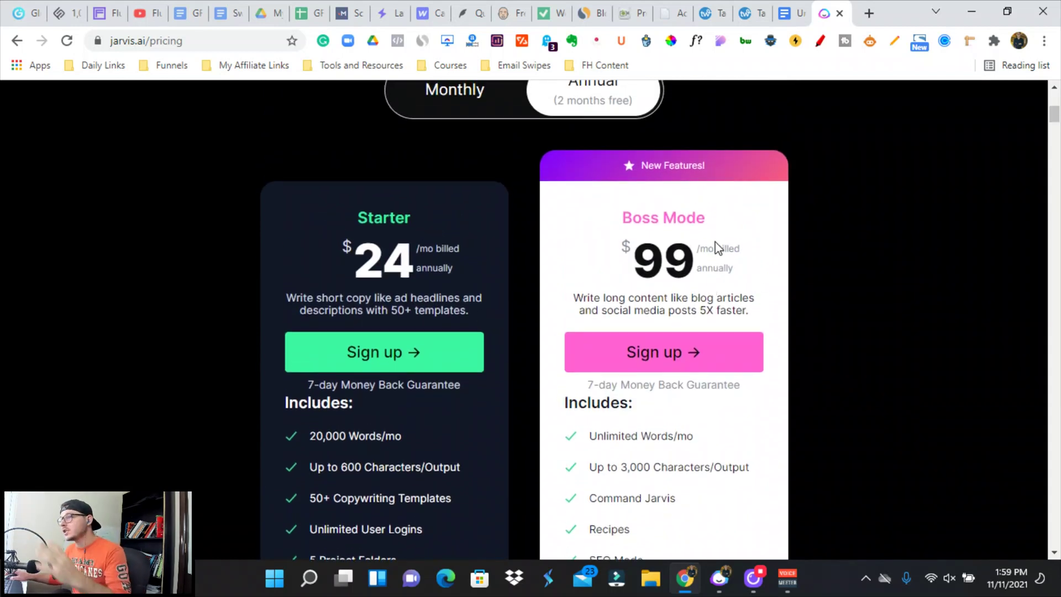
pyautogui.scroll(3, 727, 260)
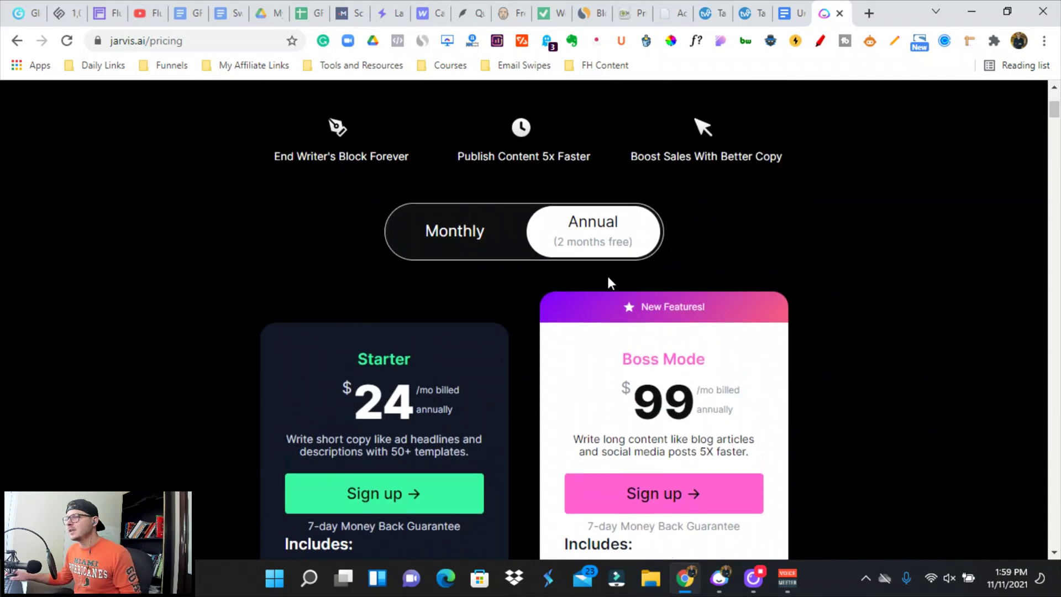
pyautogui.scroll(-4, 602, 265)
pyautogui.scroll(-5, 618, 325)
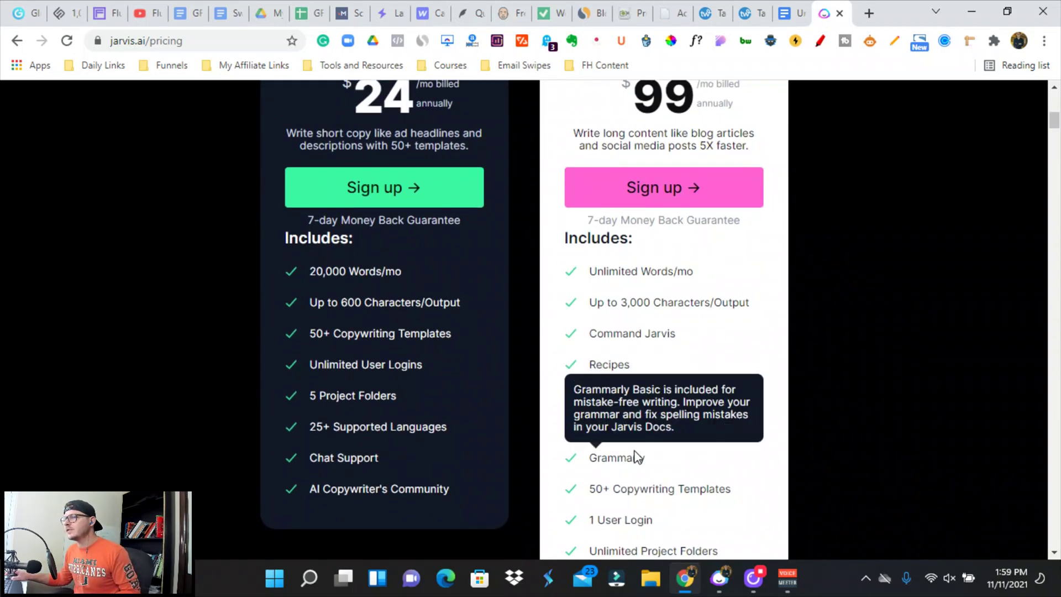
pyautogui.scroll(3, 591, 395)
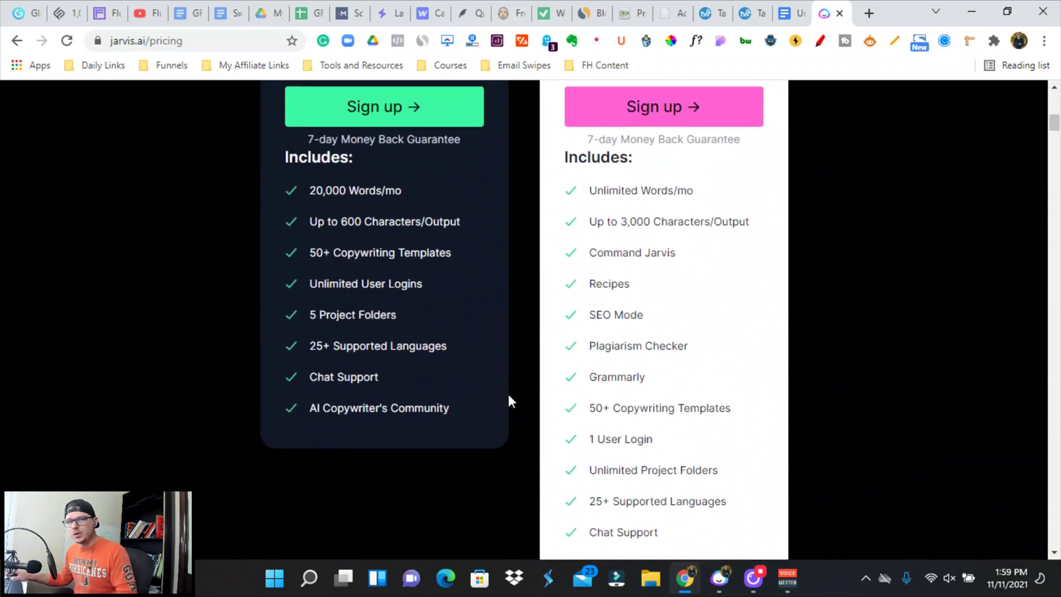
pyautogui.scroll(-10, 553, 404)
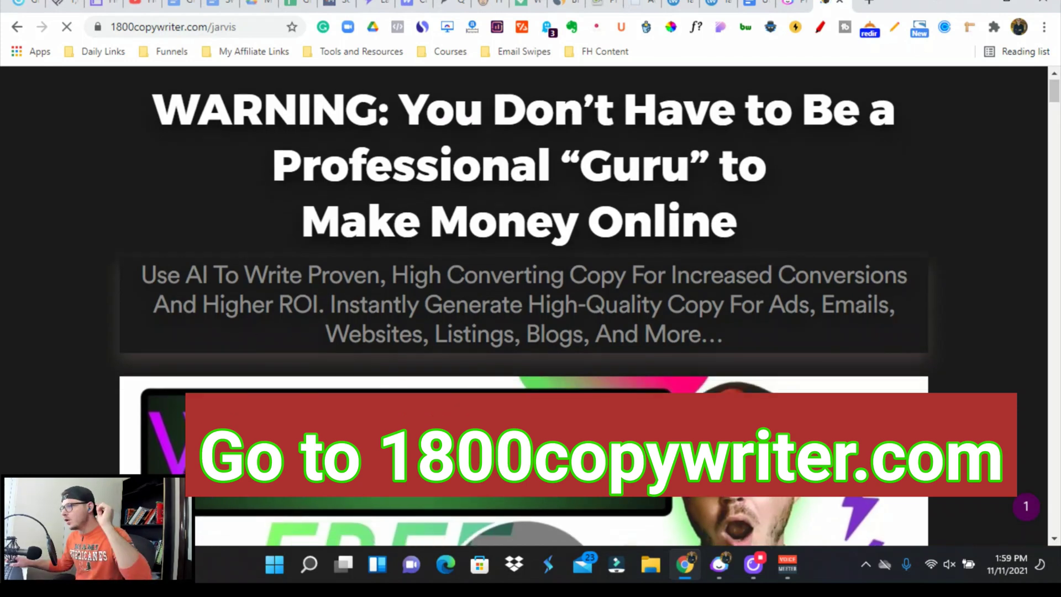
pyautogui.scroll(-10, 626, 322)
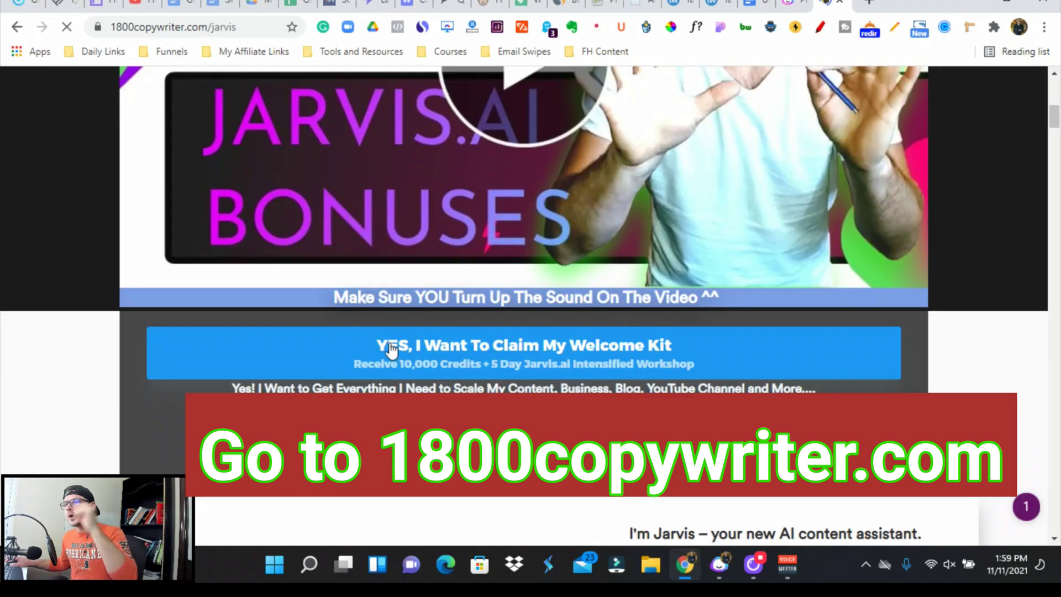
pyautogui.scroll(-3, 390, 350)
pyautogui.click(434, 133)
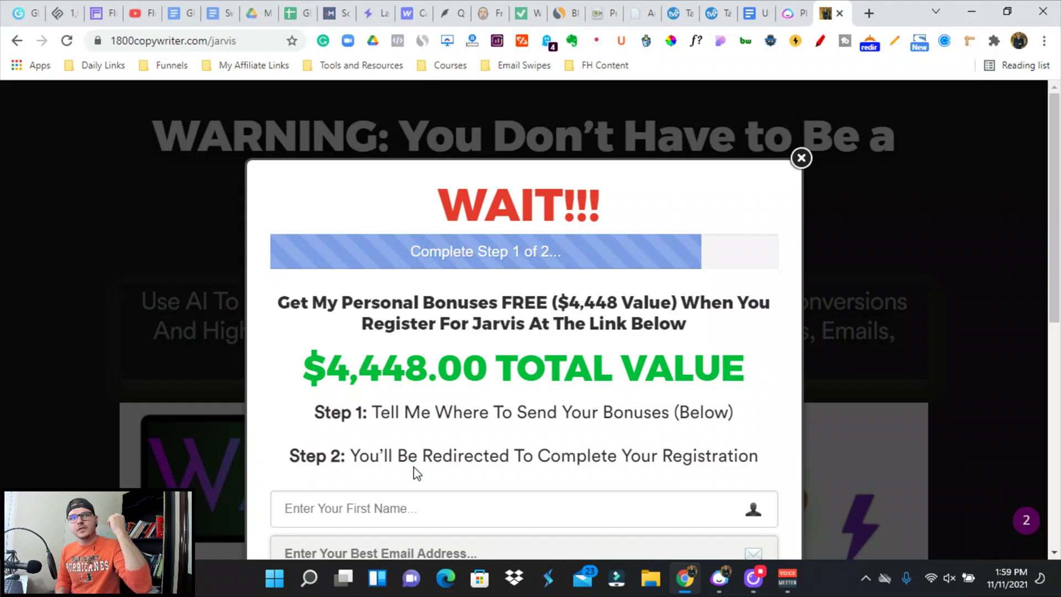
pyautogui.scroll(-4, 542, 430)
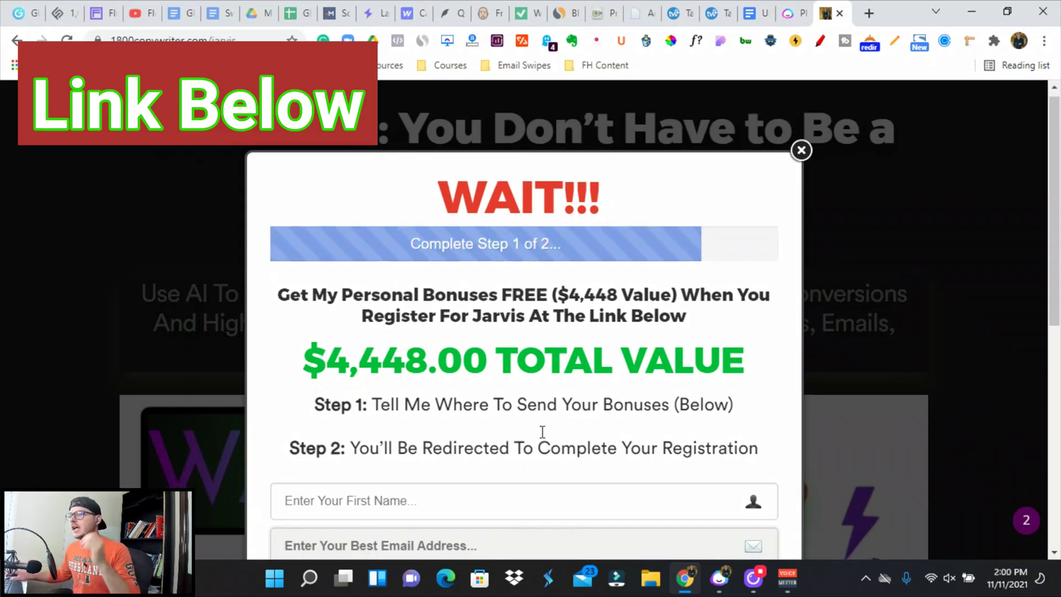
pyautogui.click(979, 243)
pyautogui.scroll(-10, 453, 425)
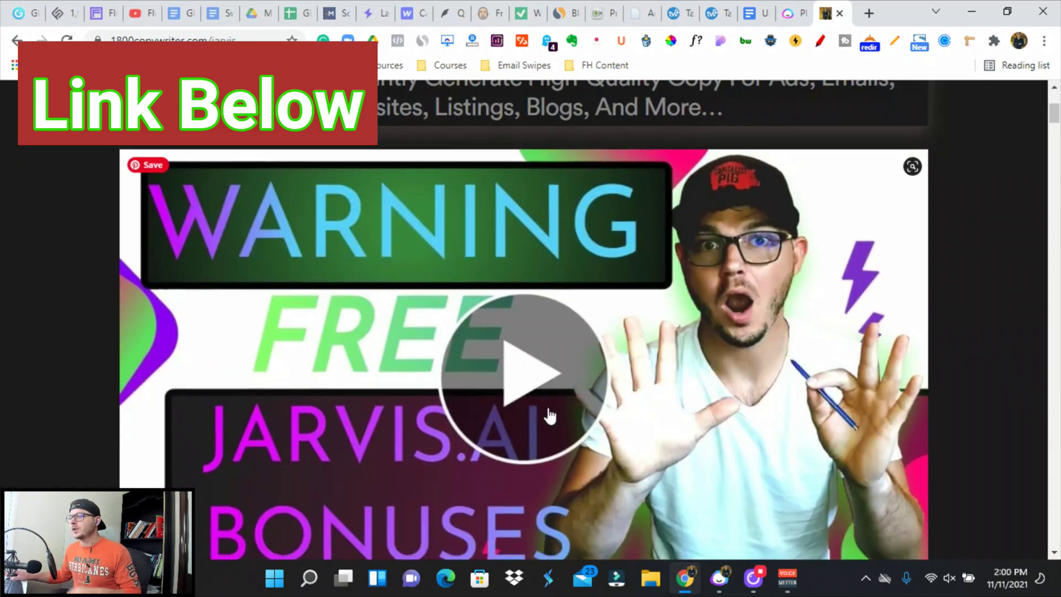
pyautogui.scroll(-15, 356, 423)
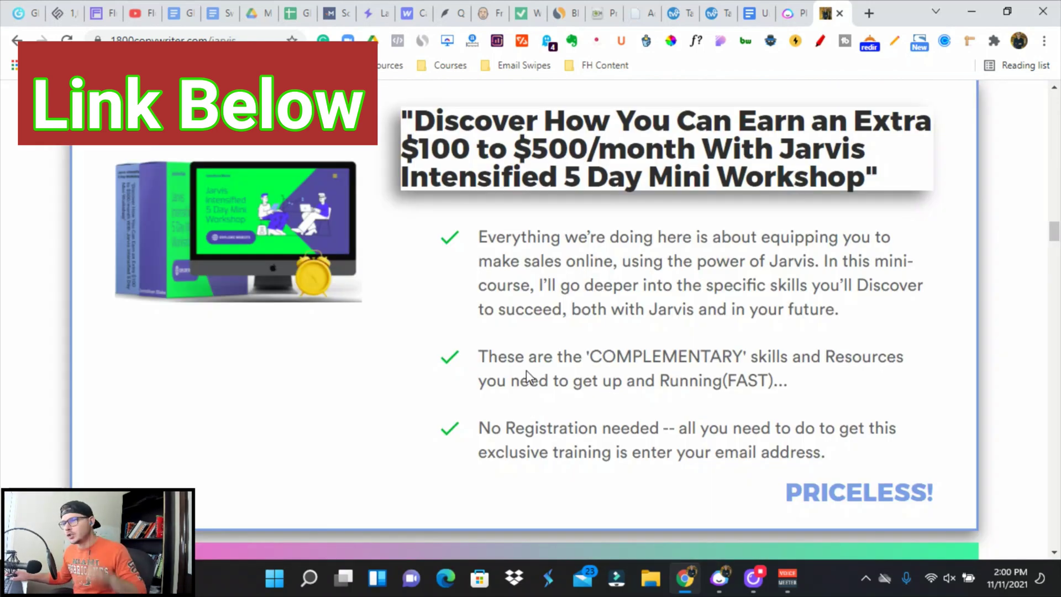
pyautogui.scroll(-7, 526, 373)
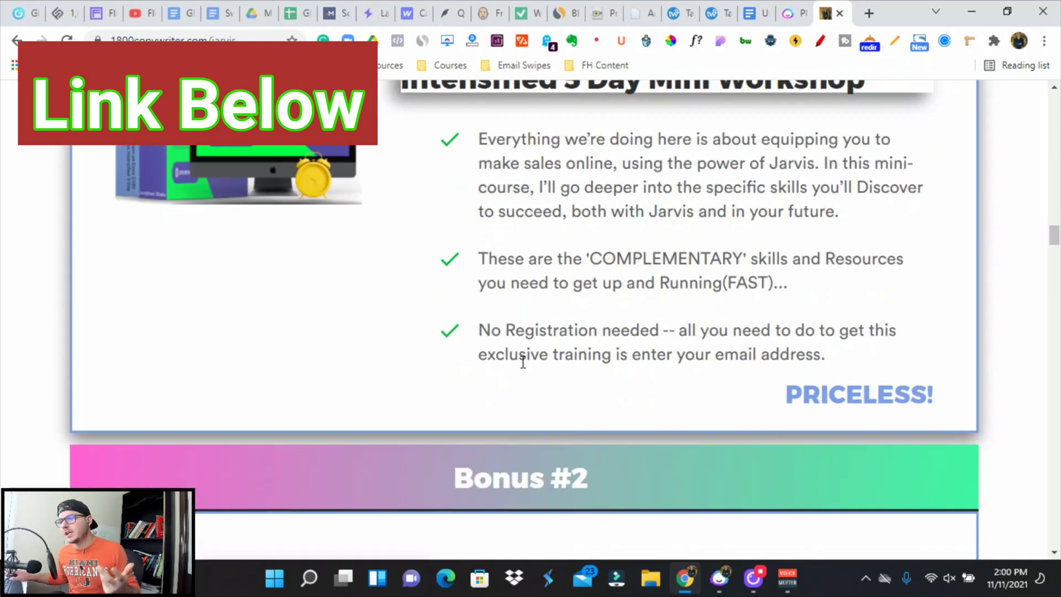
pyautogui.scroll(-20, 519, 383)
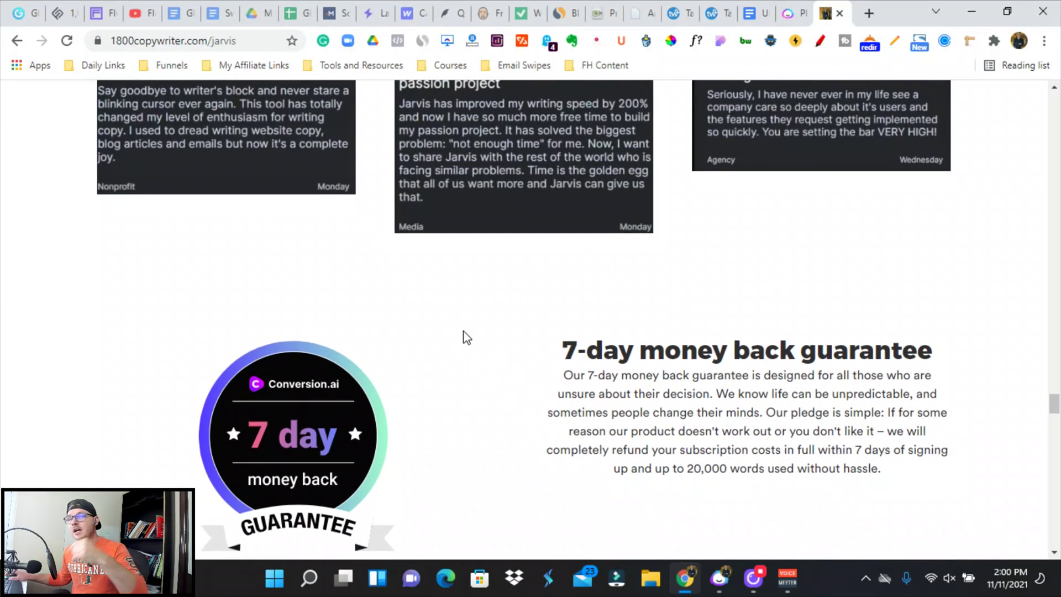
pyautogui.scroll(-7, 442, 343)
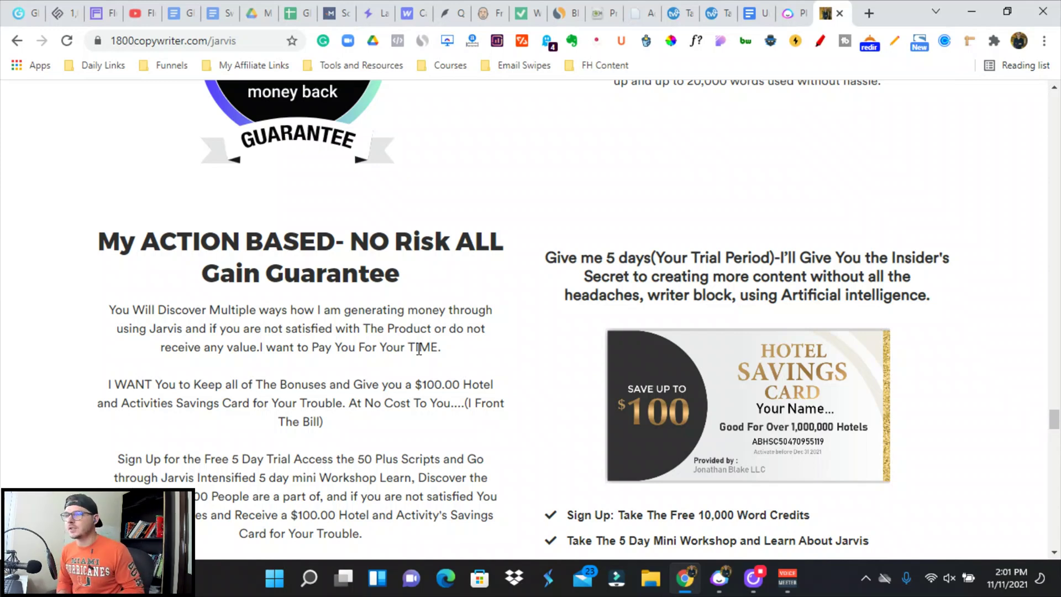
pyautogui.scroll(-1, 419, 349)
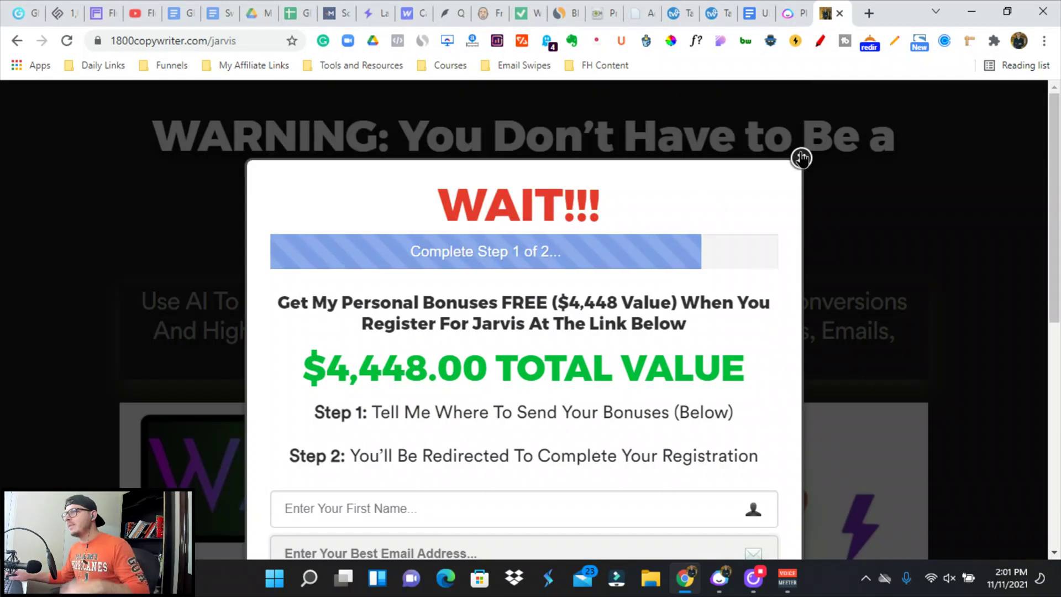
pyautogui.click(801, 159)
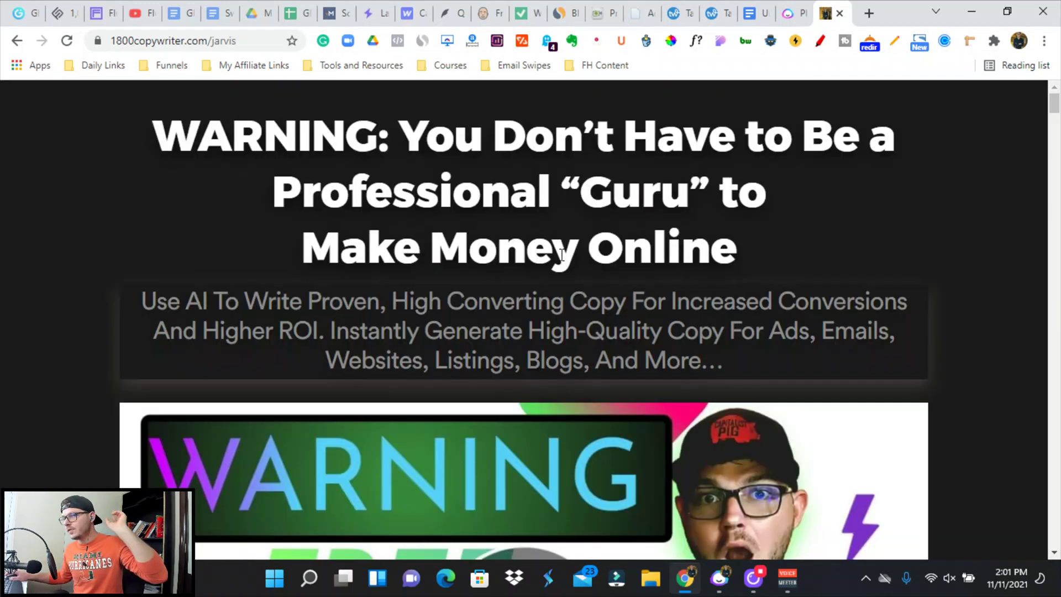